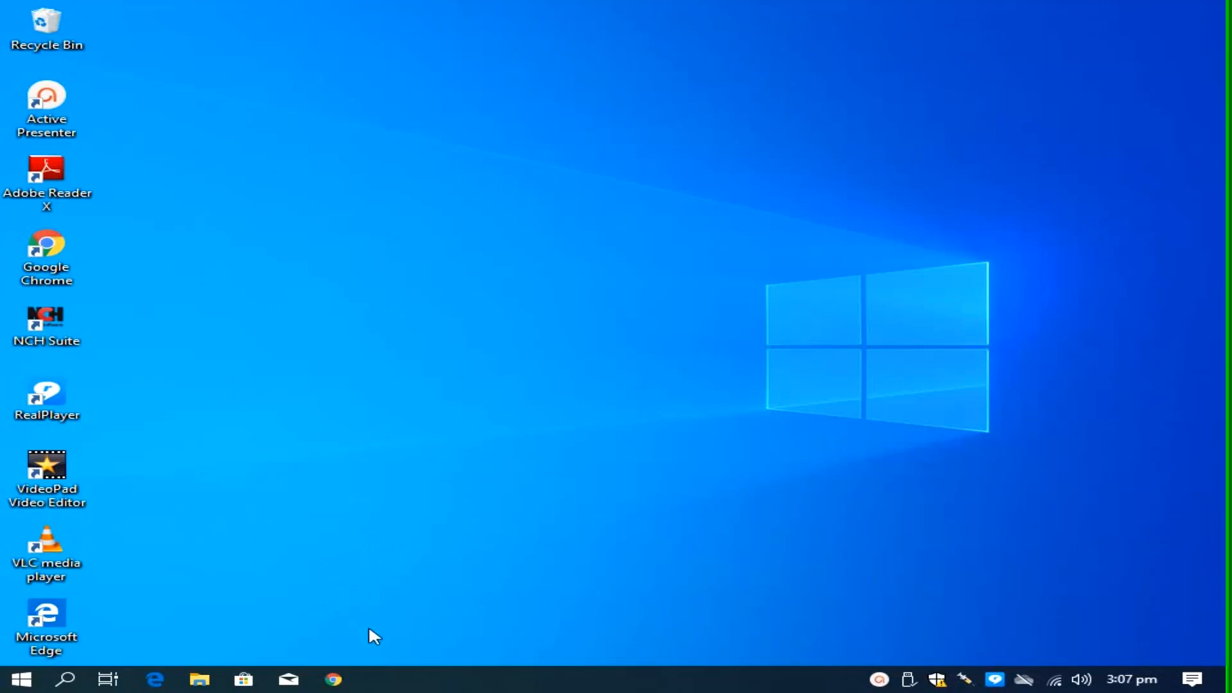
# Step: Open Google Chrome and load the canva.com website
pyautogui.click(339, 687)
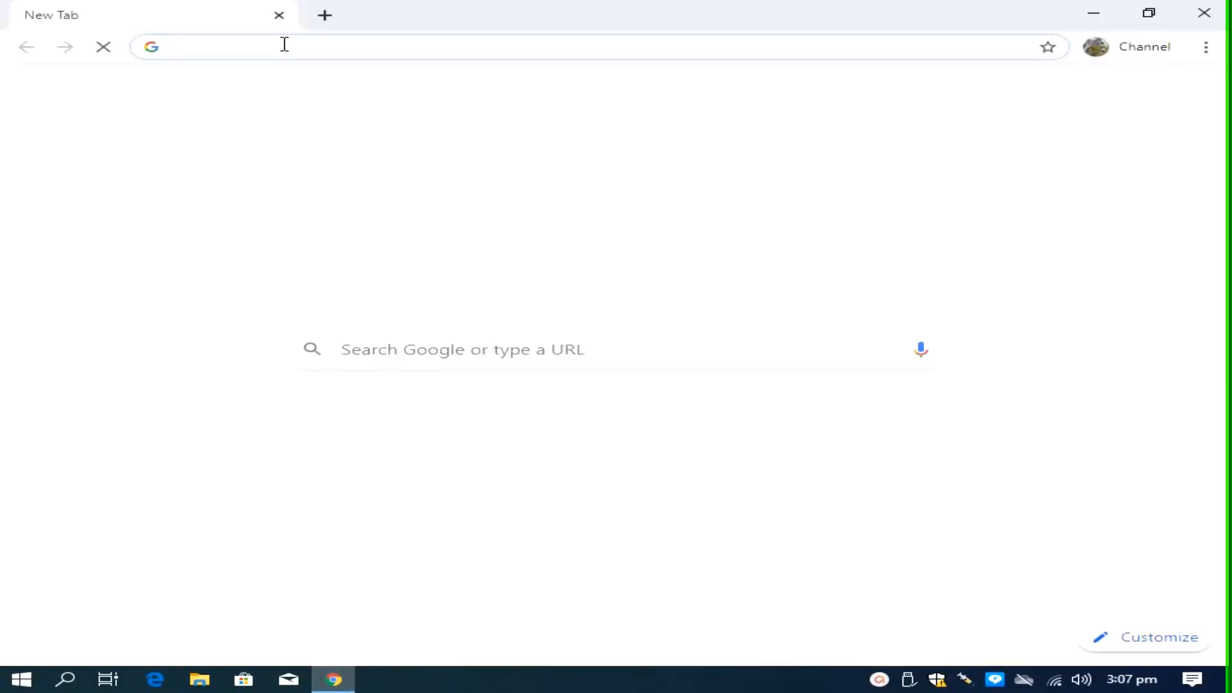
pyautogui.click(283, 44)
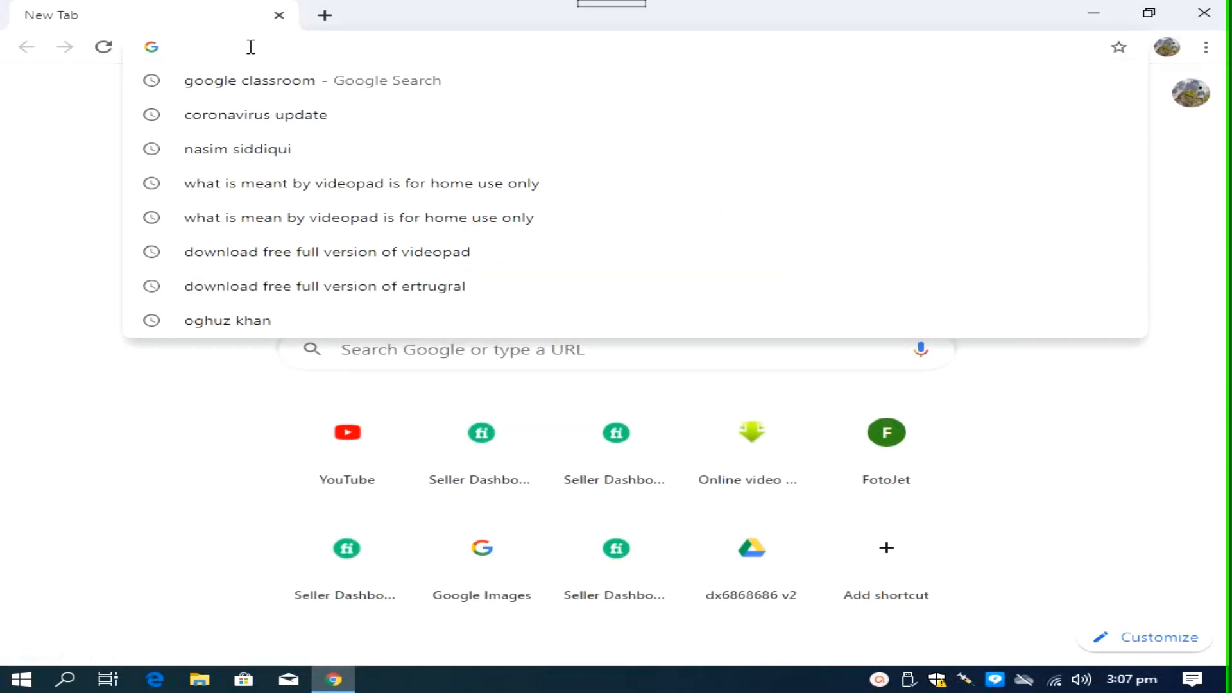
pyautogui.write('canva')
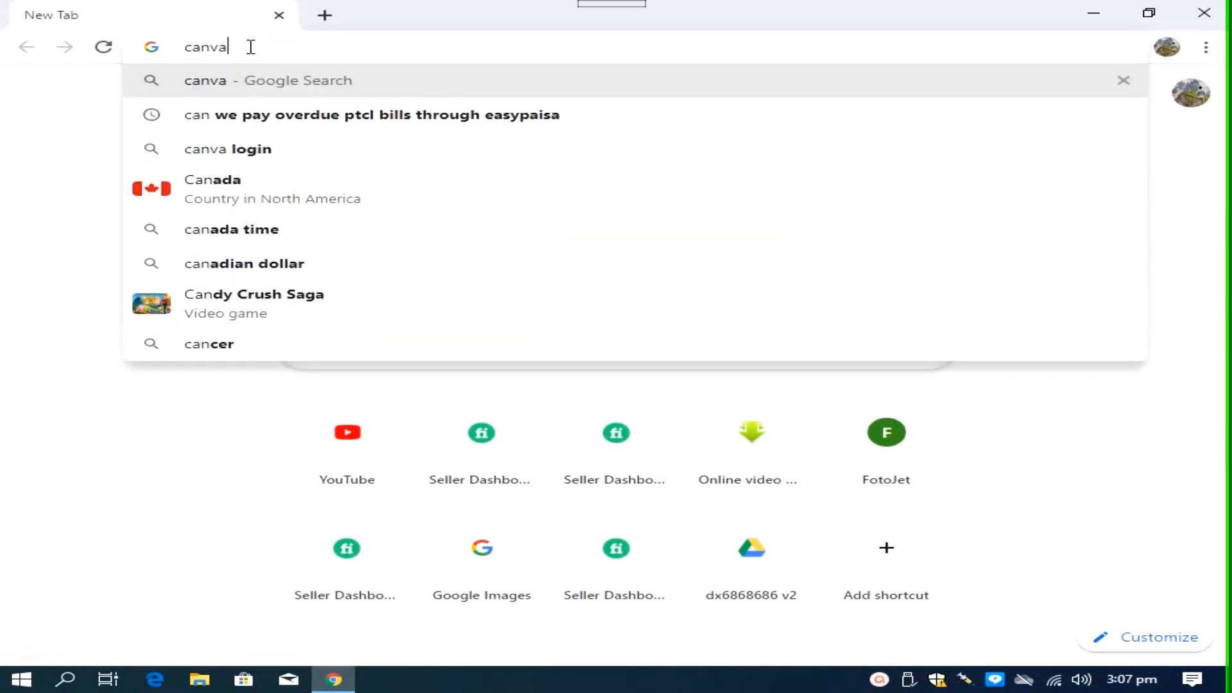
pyautogui.write('.com')
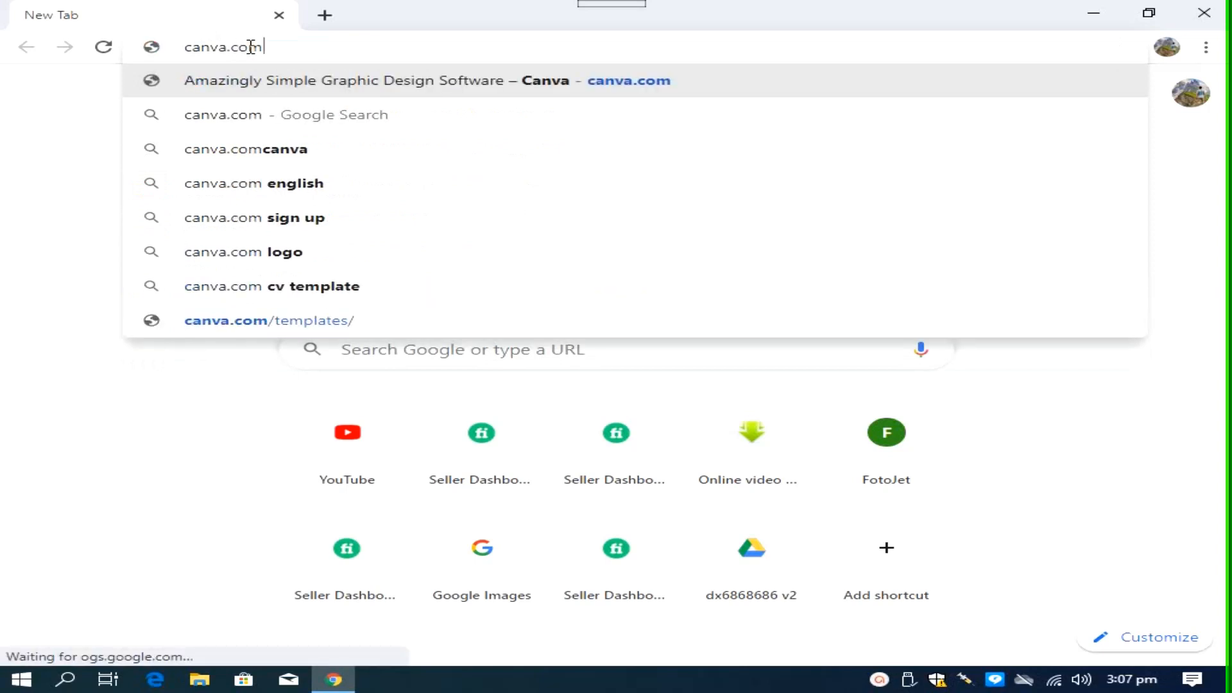
pyautogui.moveTo(323, 46); pyautogui.dragTo(152, 58)
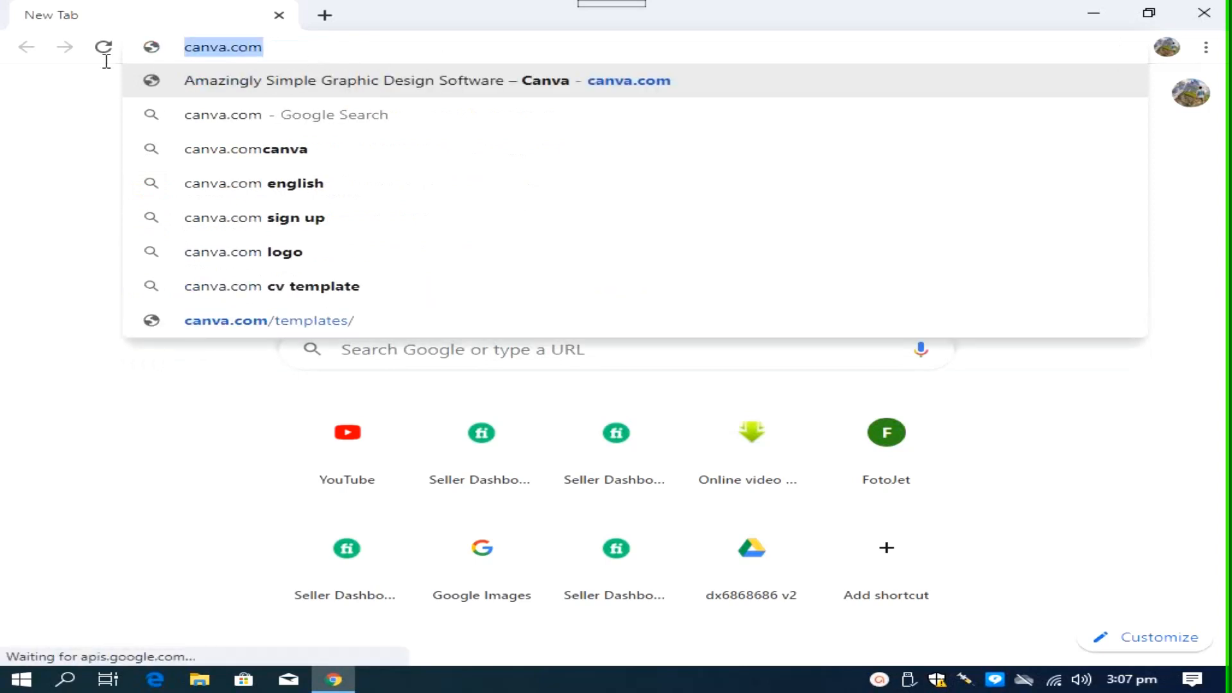
pyautogui.click(202, 85)
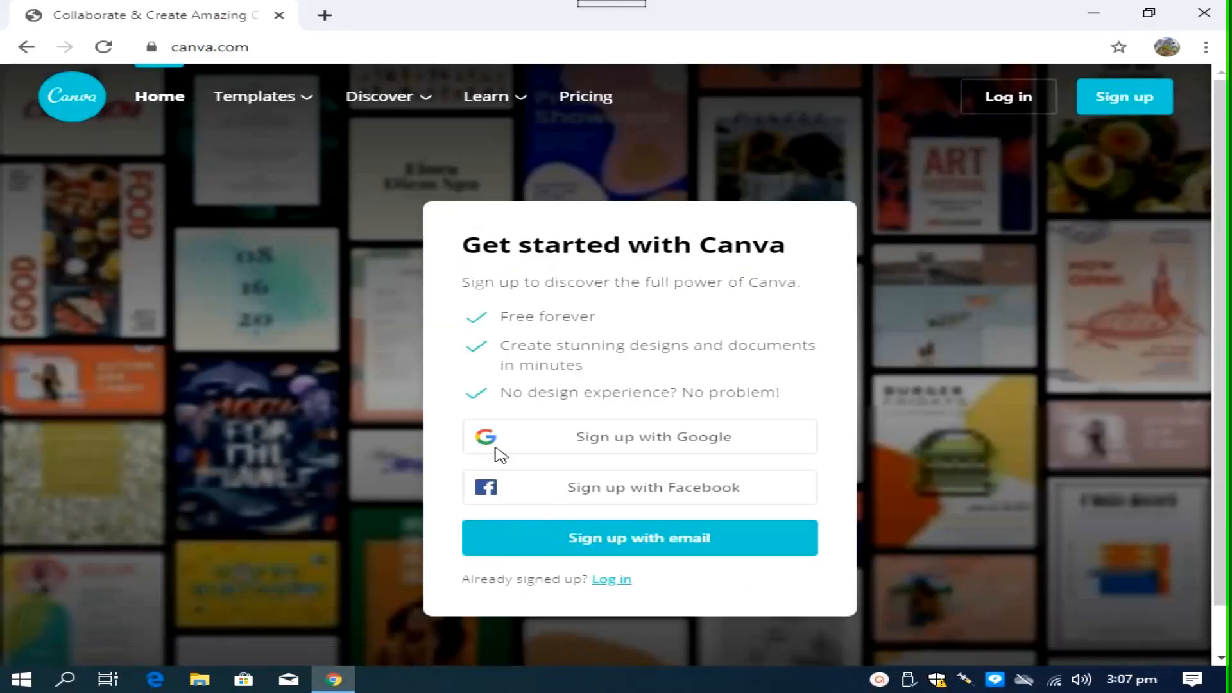
# Step: Sign up to Canva with an existing Google account and dismiss the tip about remote presentation templates
pyautogui.click(500, 453)
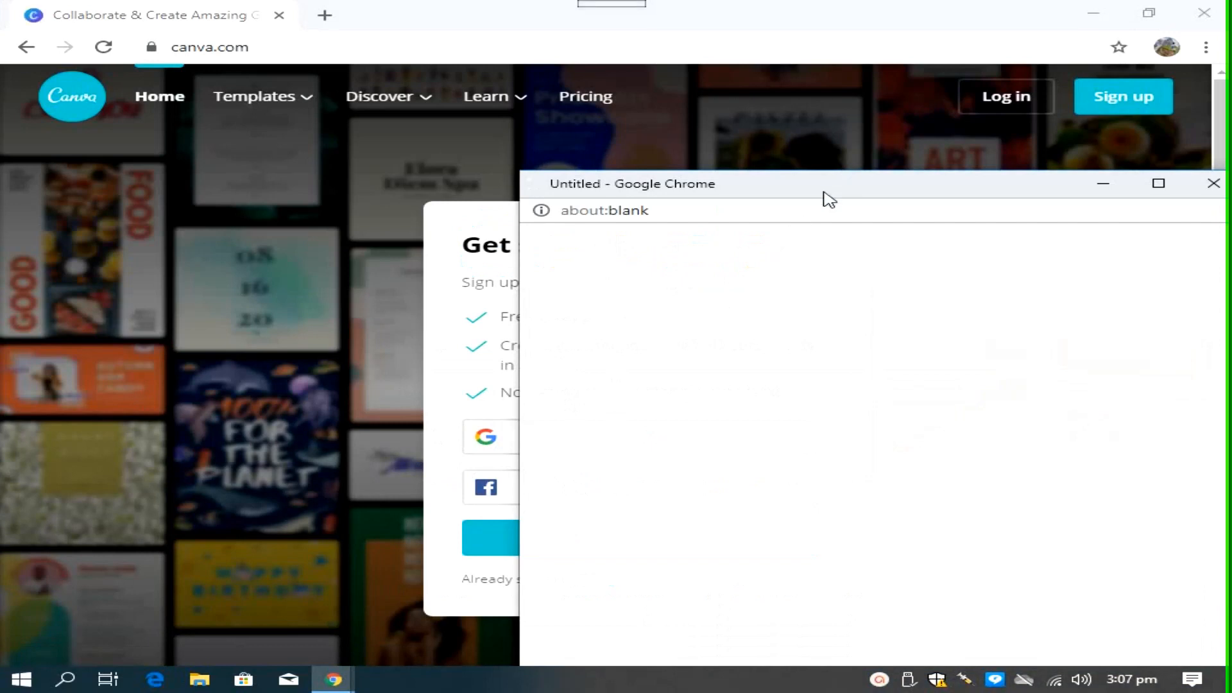
pyautogui.moveTo(823, 191); pyautogui.dragTo(849, 202)
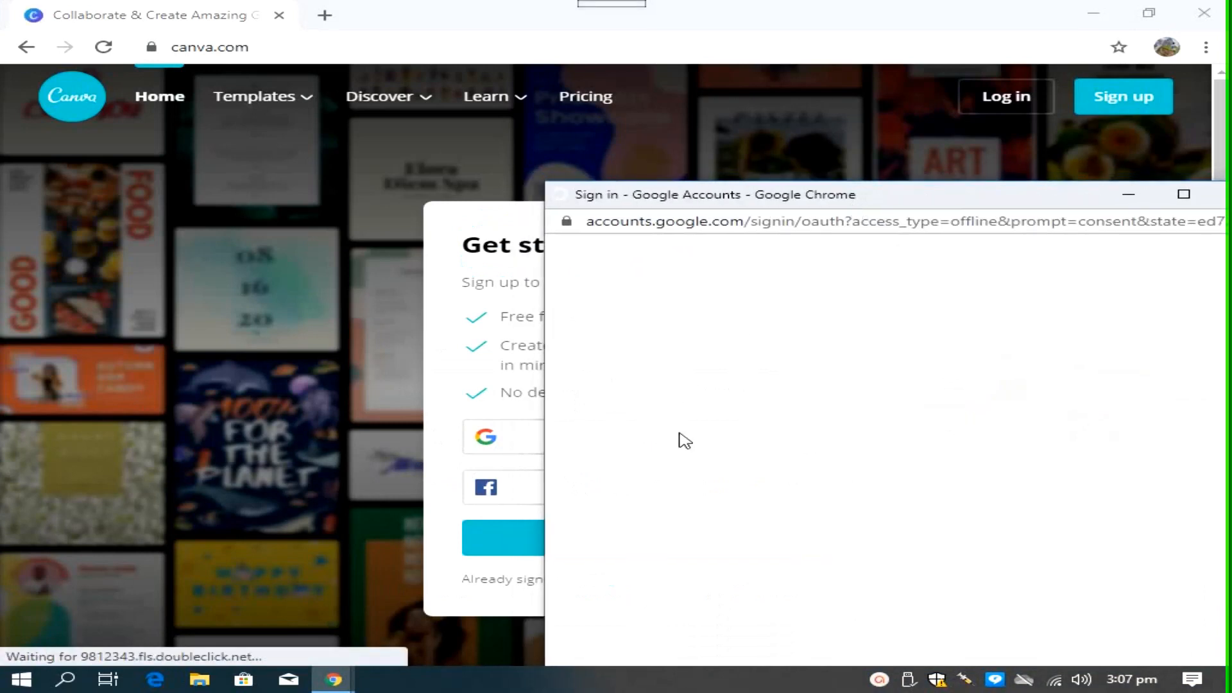
pyautogui.click(719, 488)
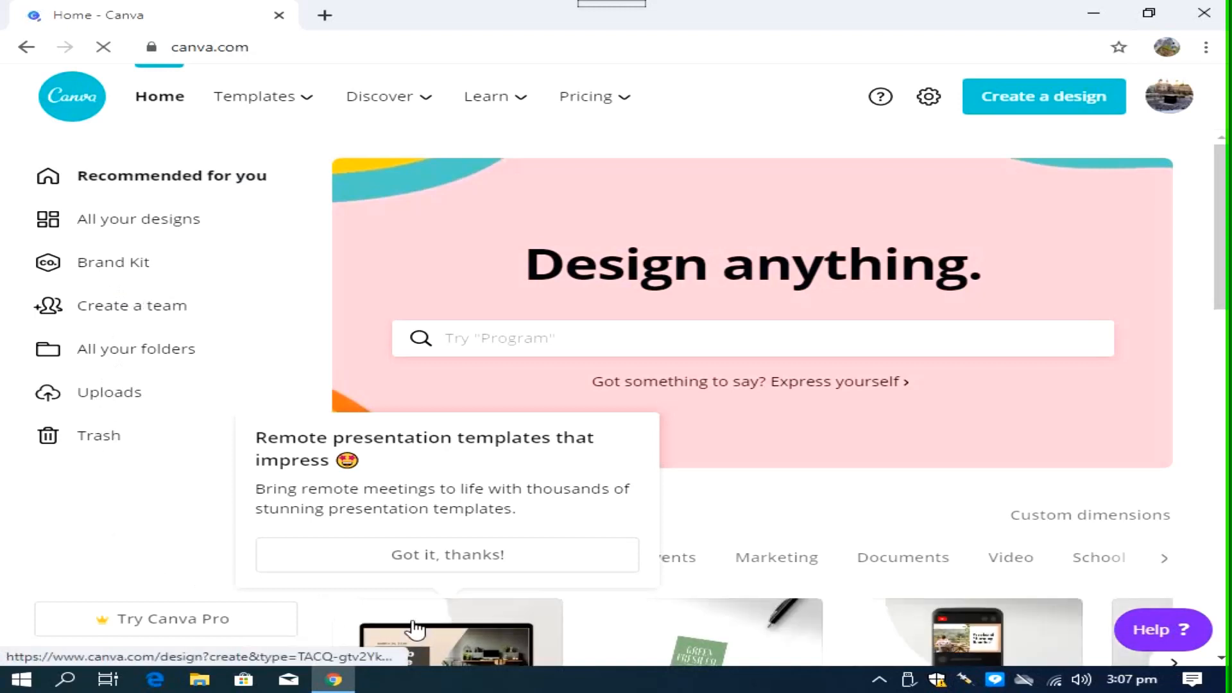
pyautogui.click(298, 568)
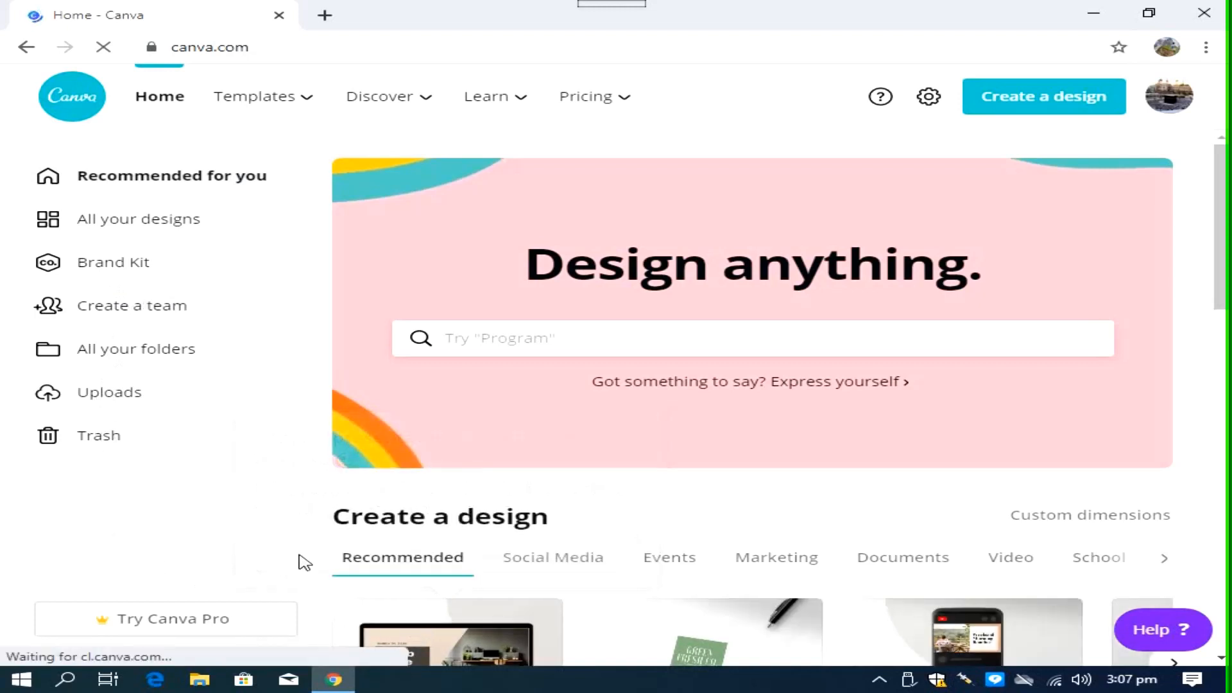
# Step: Create a new design using the YouTube Thumbnail format
pyautogui.click(1067, 112)
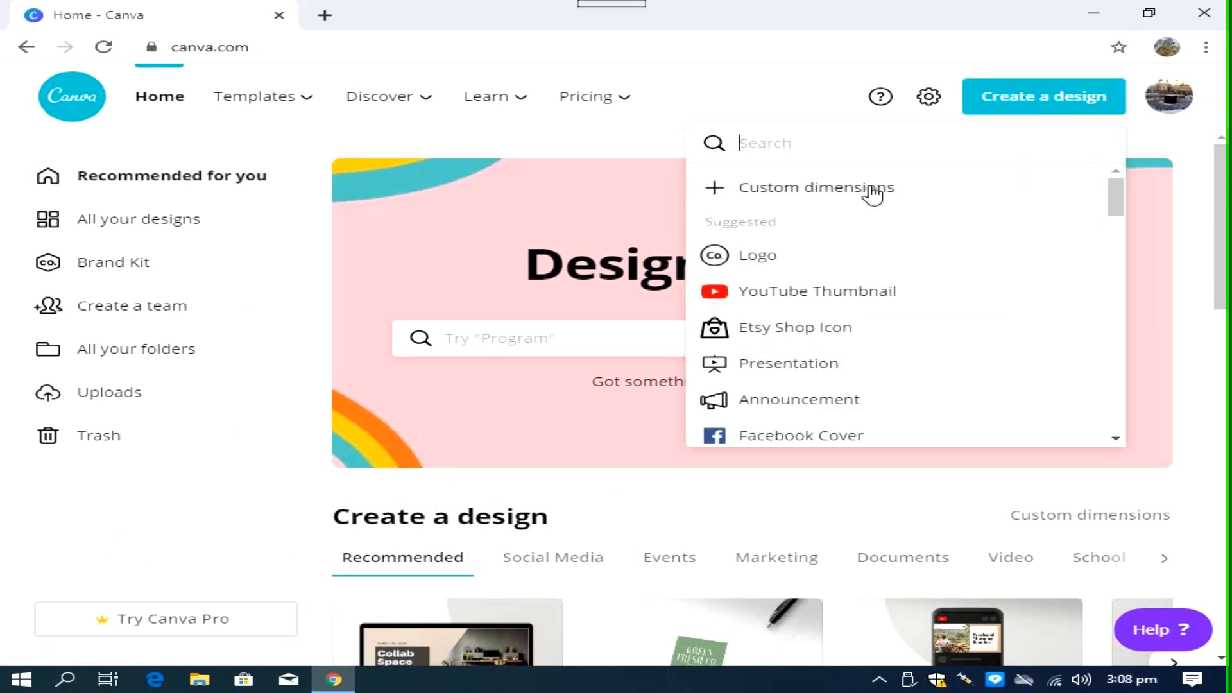
pyautogui.click(821, 297)
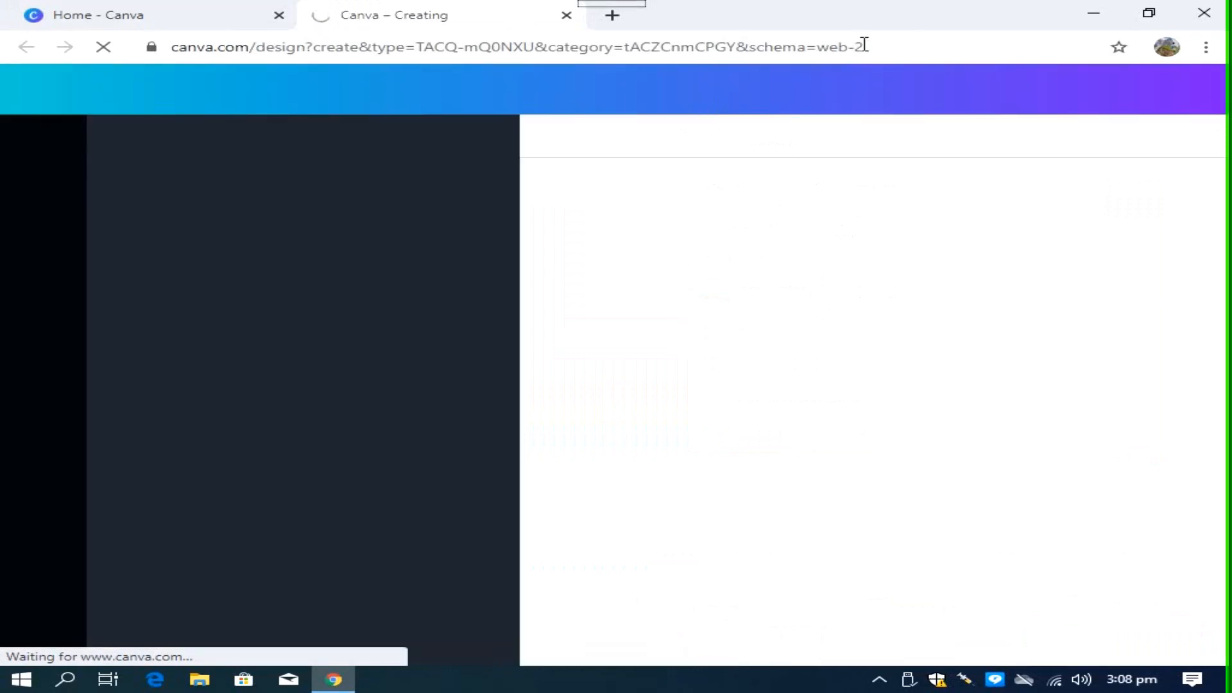
pyautogui.moveTo(865, 44); pyautogui.dragTo(157, 39)
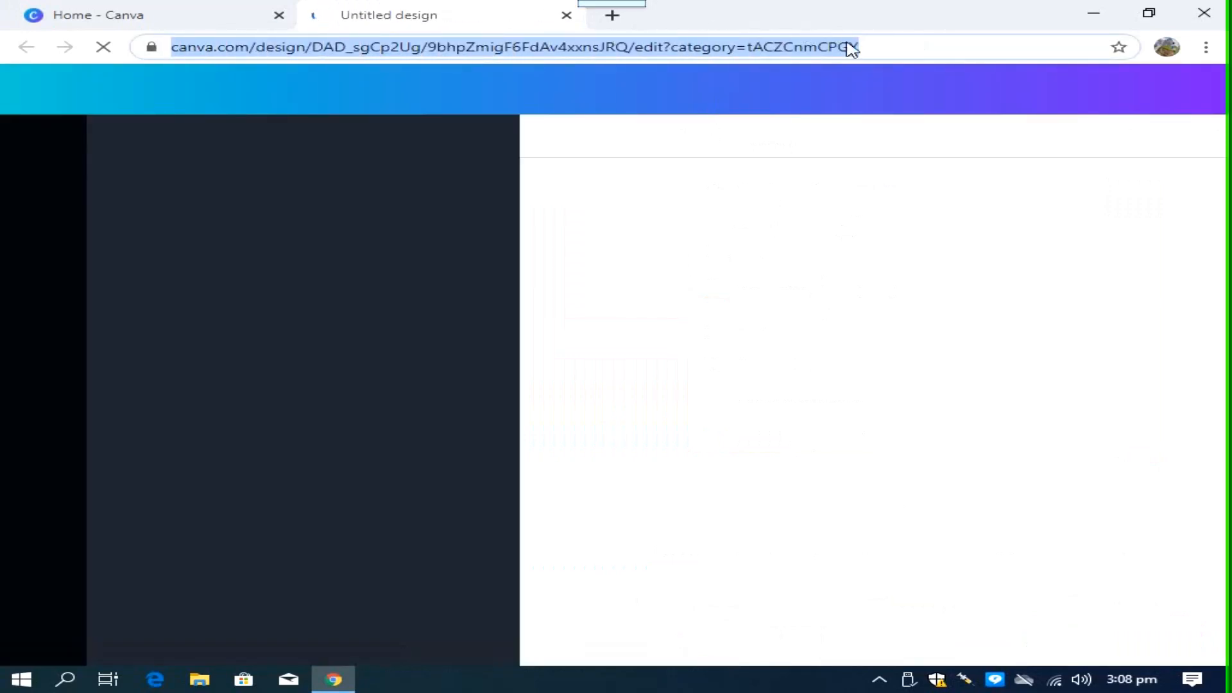
pyautogui.click(892, 47)
pyautogui.moveTo(991, 45); pyautogui.dragTo(164, 46)
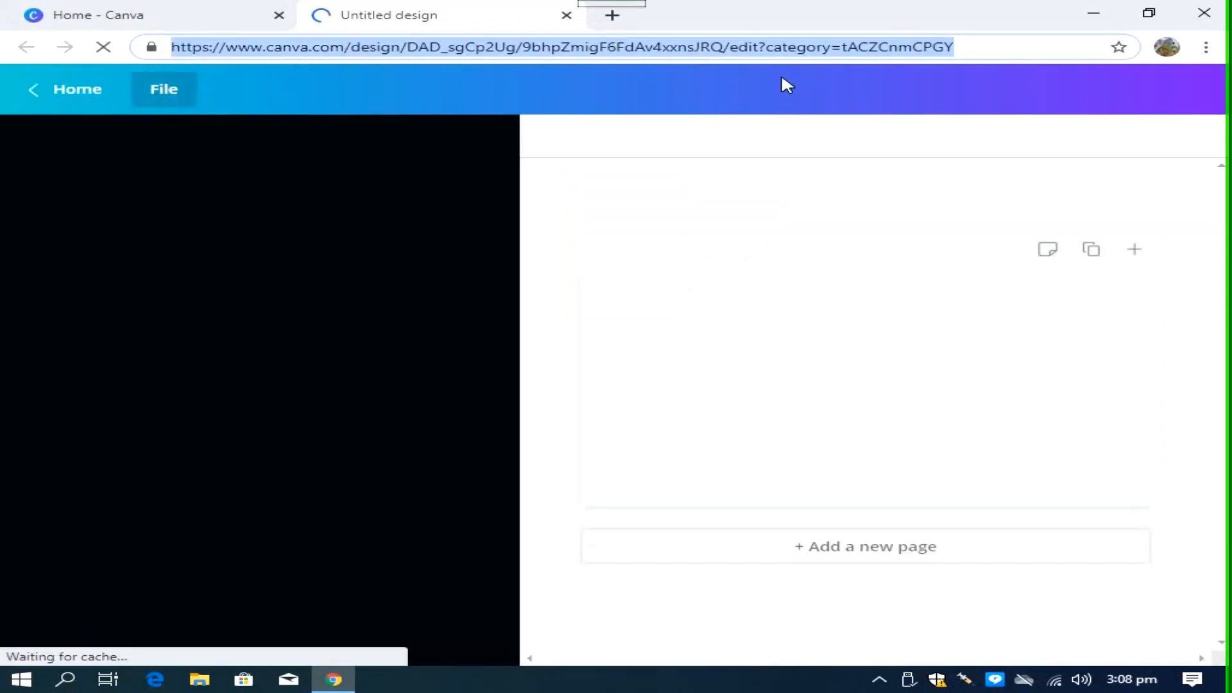
pyautogui.click(979, 50)
pyautogui.click(854, 219)
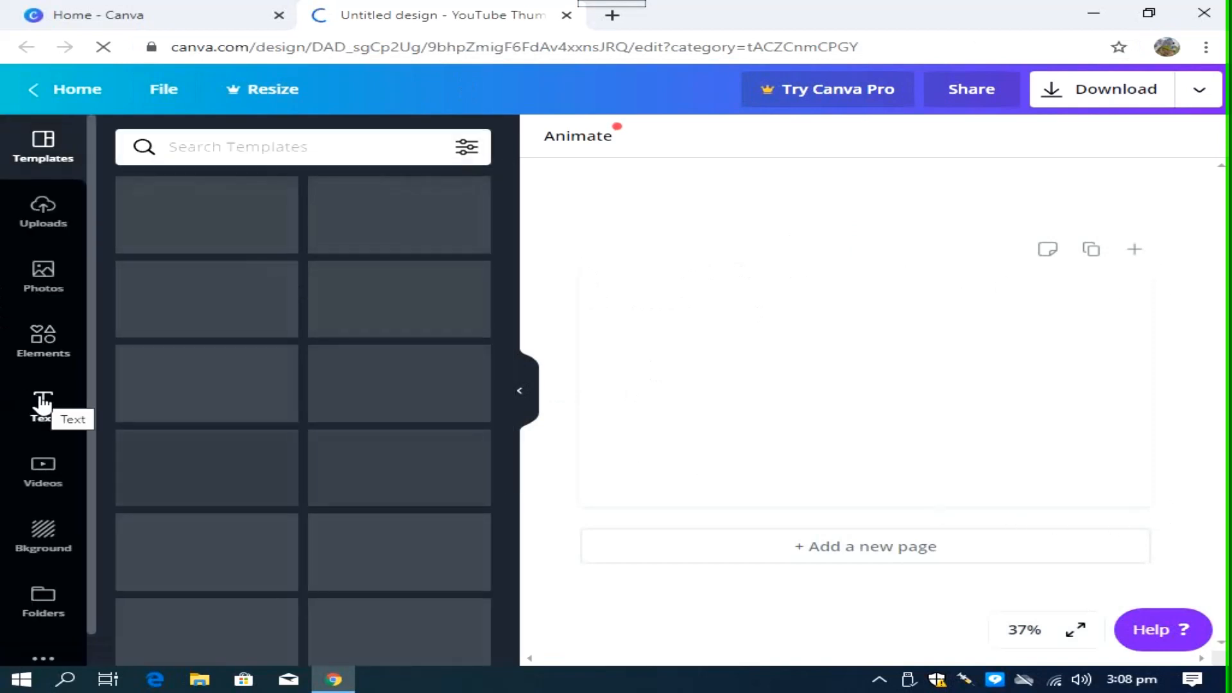
# Step: Browse the available backgrounds and set the thumbnail page's background to solid black
pyautogui.scroll(-1, 16, 401)
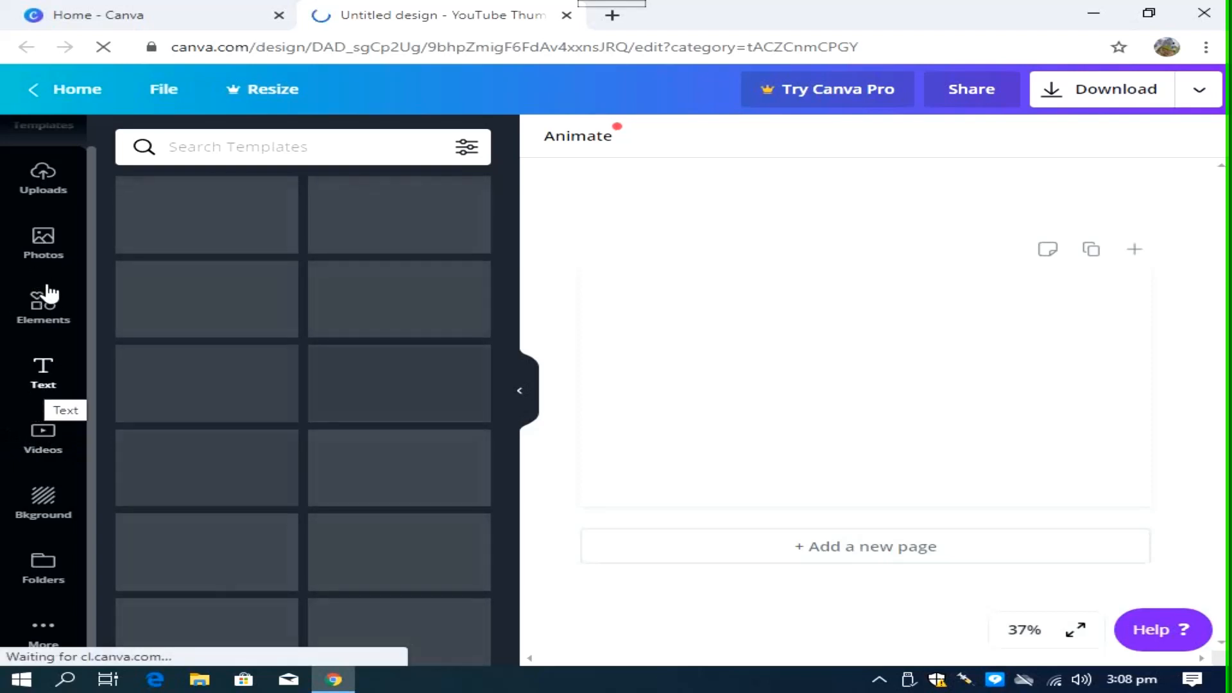
pyautogui.click(39, 499)
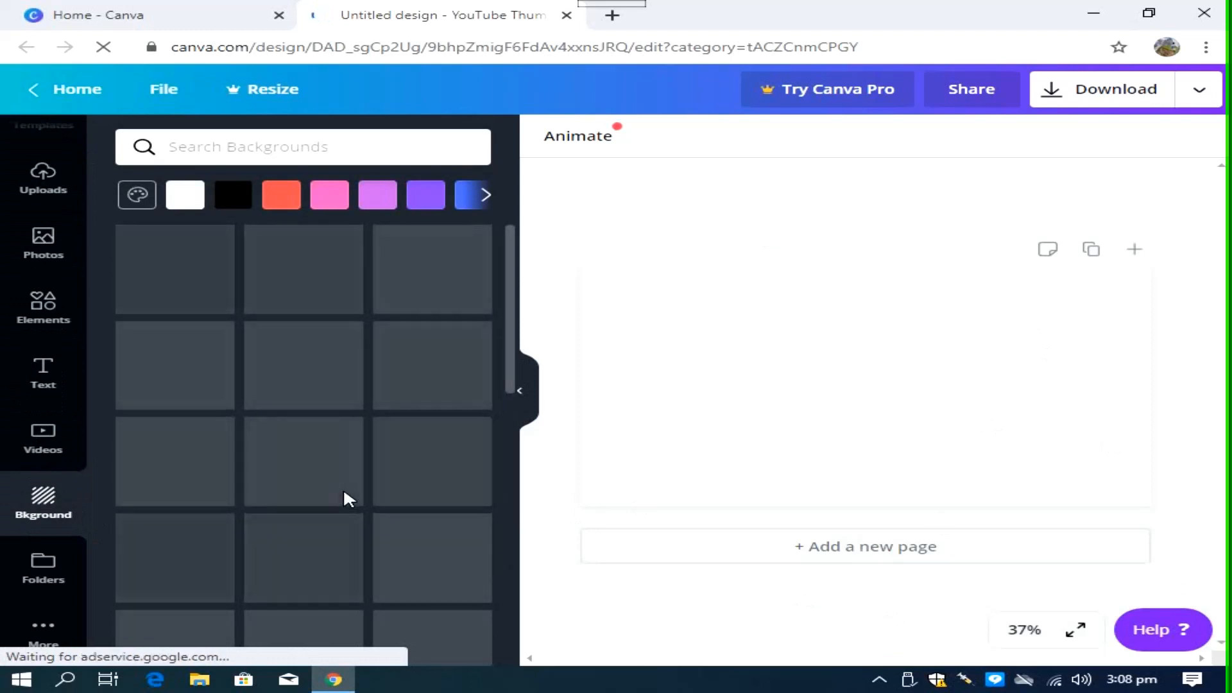
pyautogui.scroll(-5, 344, 488)
pyautogui.scroll(5, 344, 488)
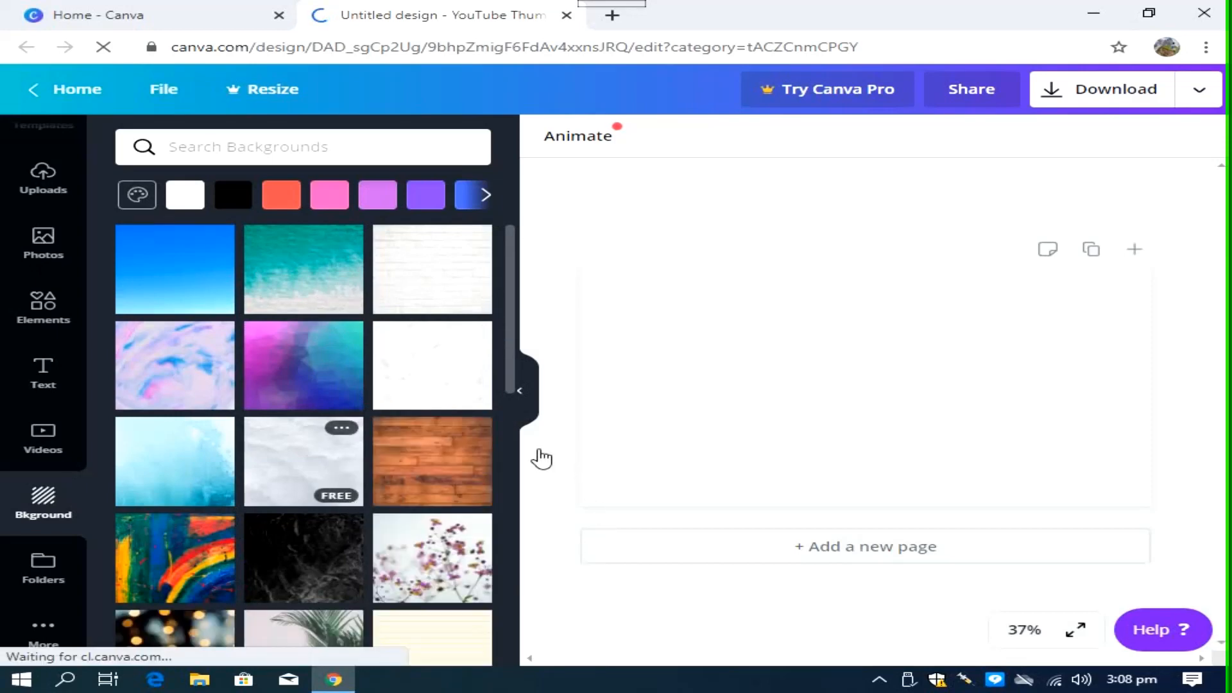
pyautogui.scroll(-4, 456, 561)
pyautogui.scroll(-5, 455, 561)
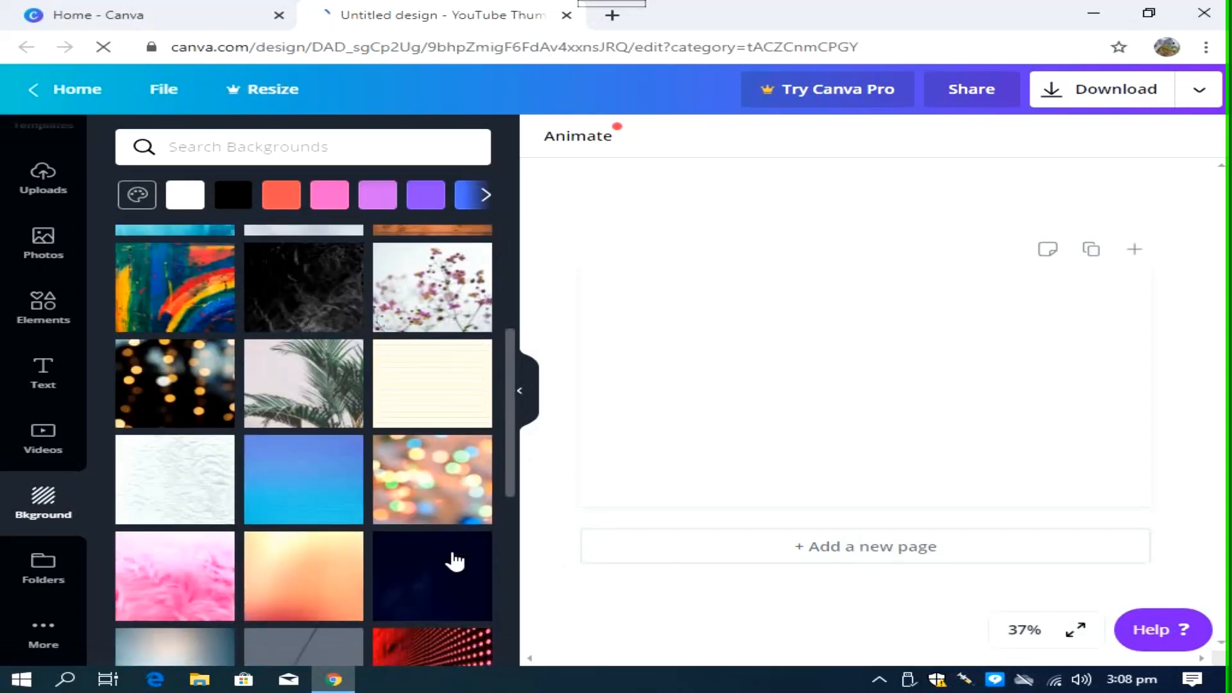
pyautogui.scroll(-5, 456, 561)
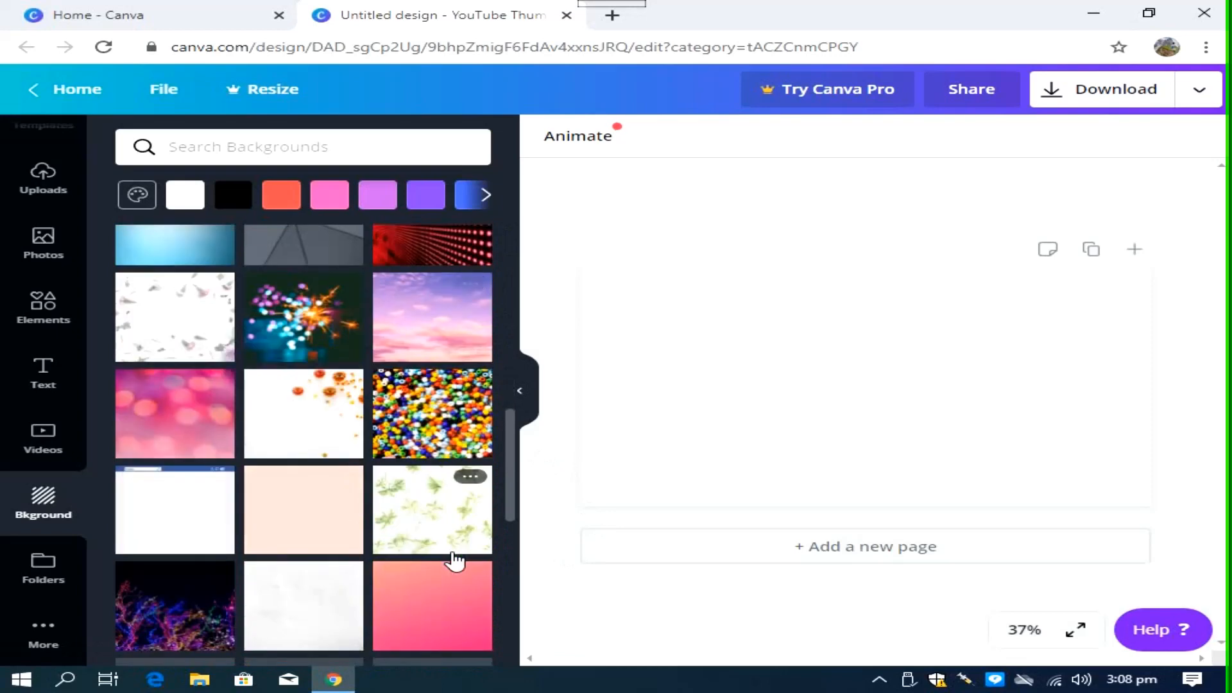
pyautogui.scroll(8, 456, 561)
pyautogui.scroll(6, 456, 561)
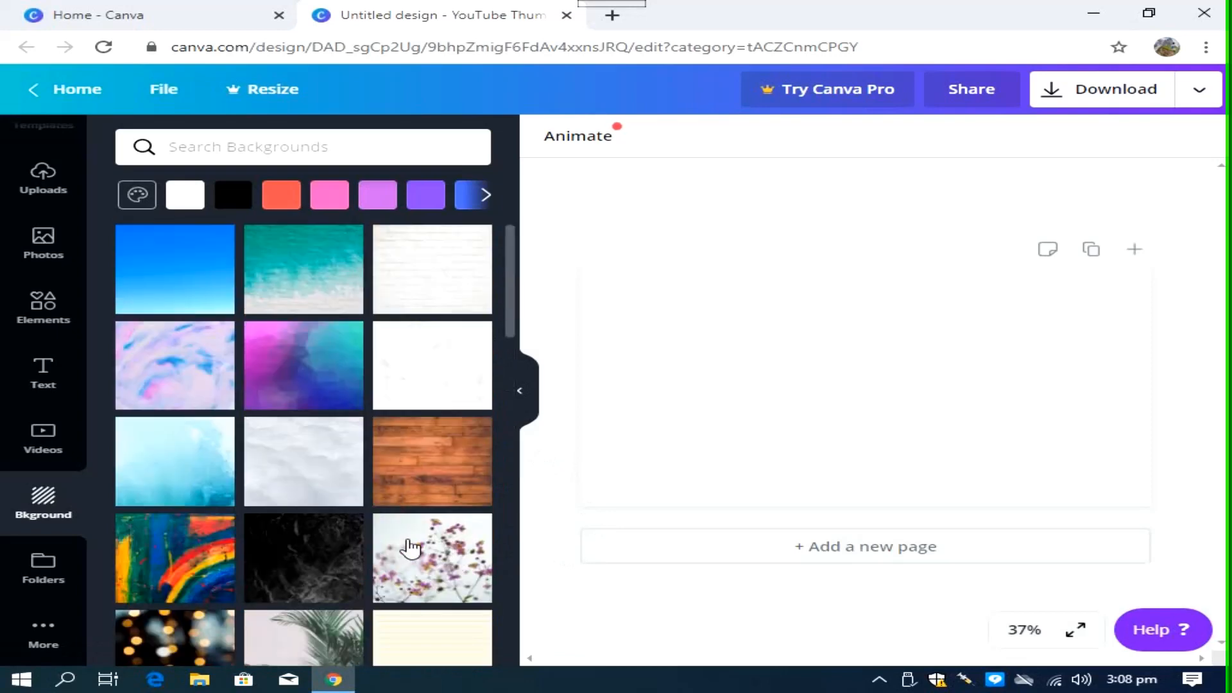
pyautogui.click(248, 190)
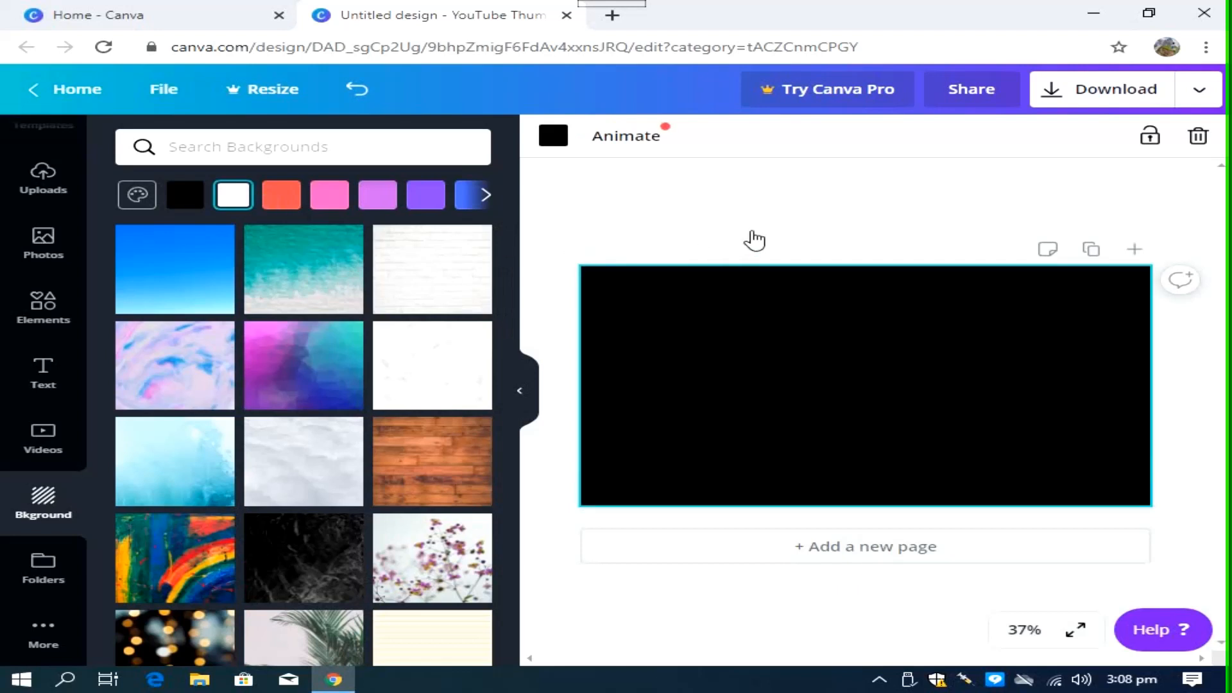
pyautogui.click(756, 239)
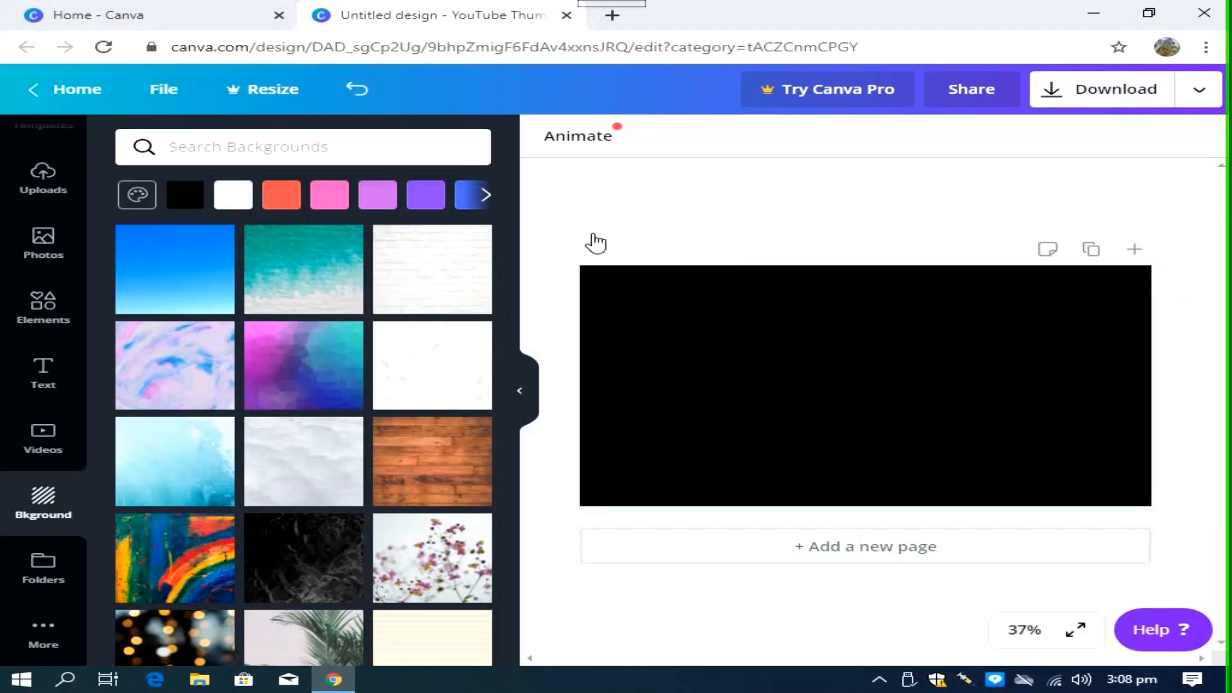
# Step: Apply the Fade animation to the page, dismissing the animations tip, and bring up the text options
pyautogui.click(595, 146)
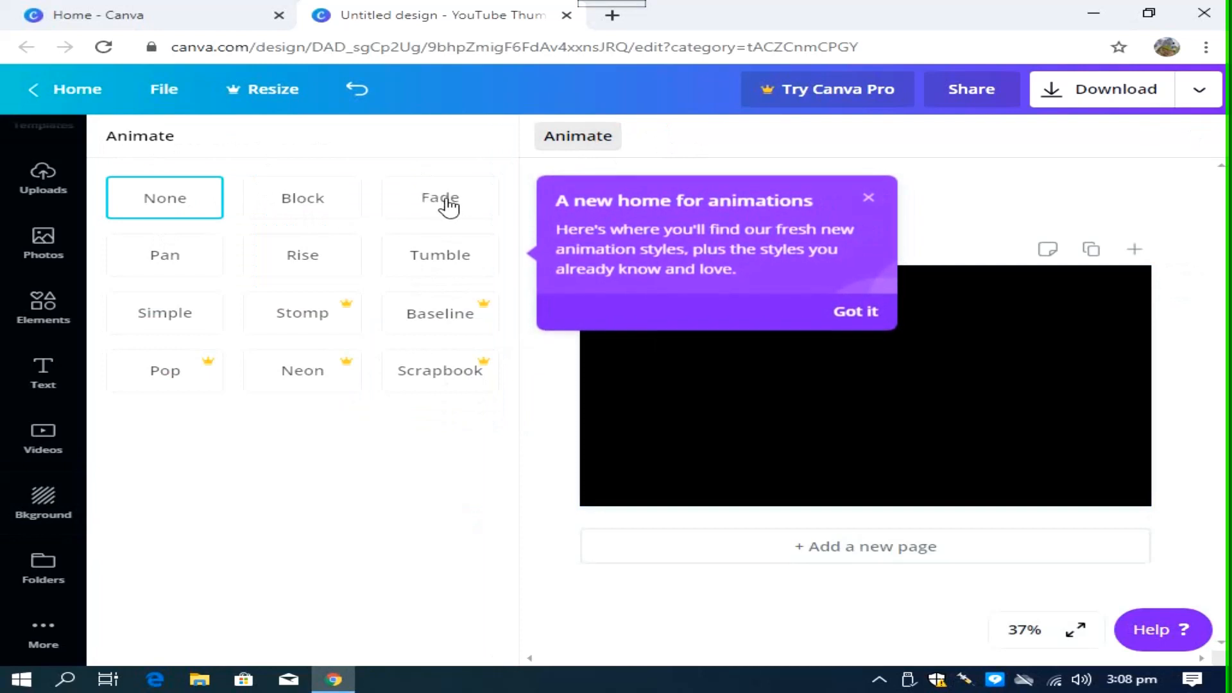
pyautogui.click(854, 312)
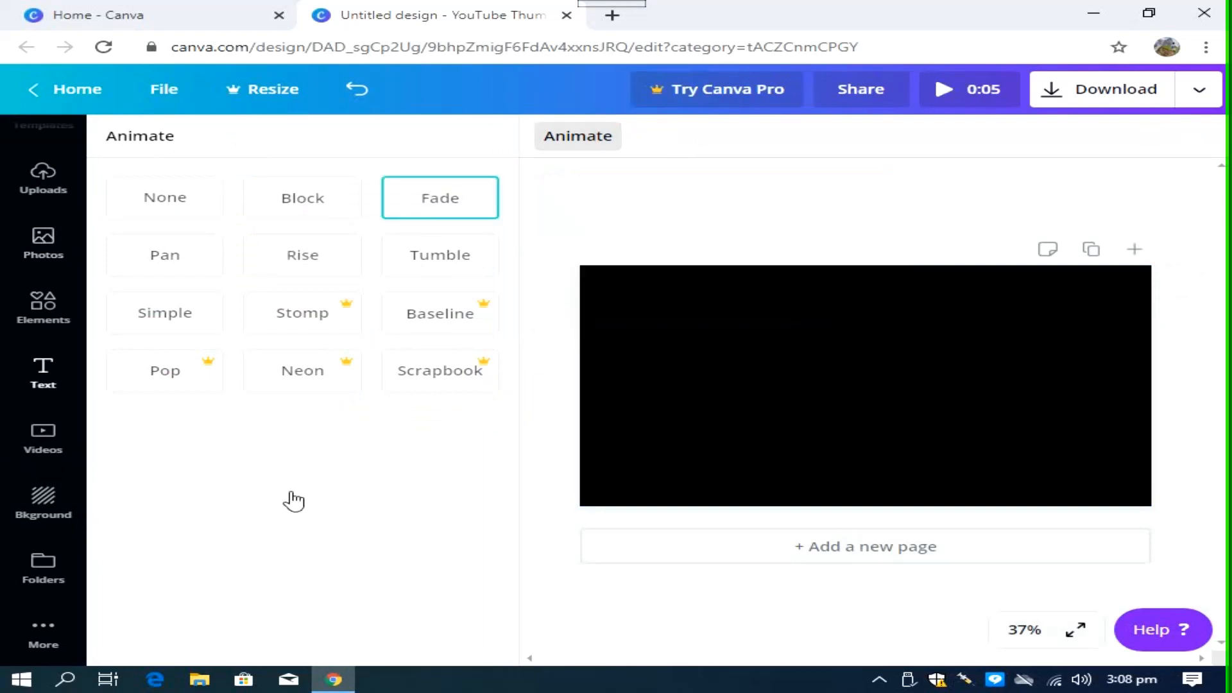
pyautogui.click(585, 148)
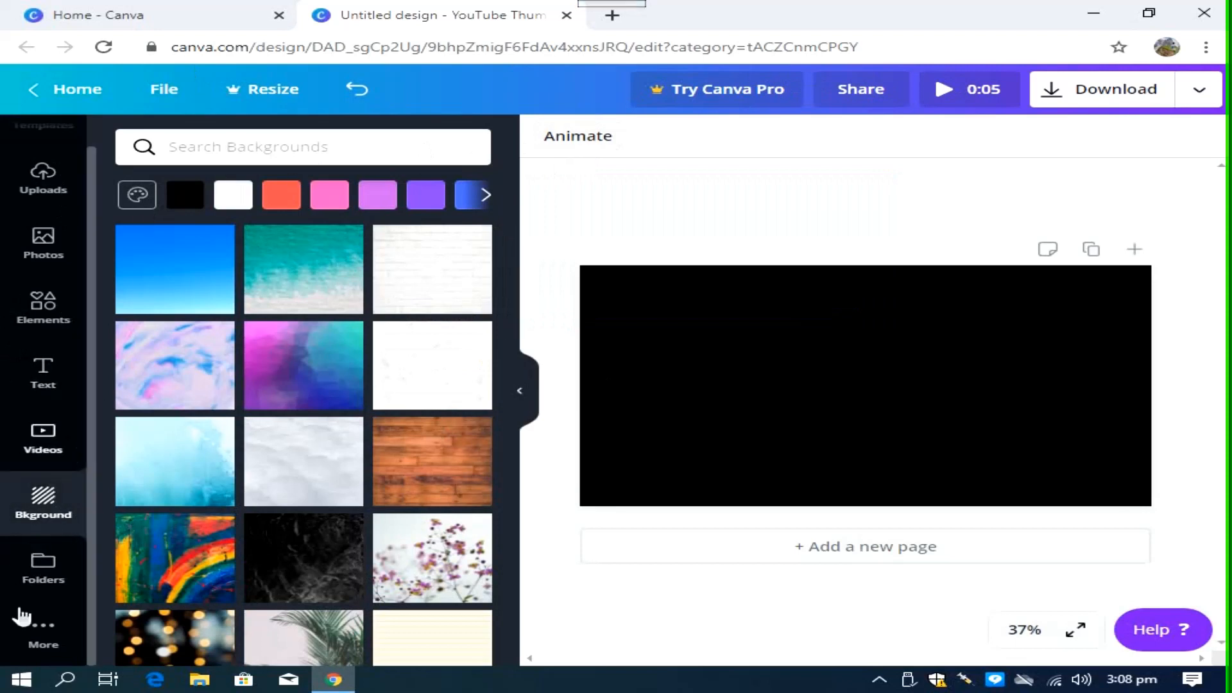
pyautogui.click(71, 377)
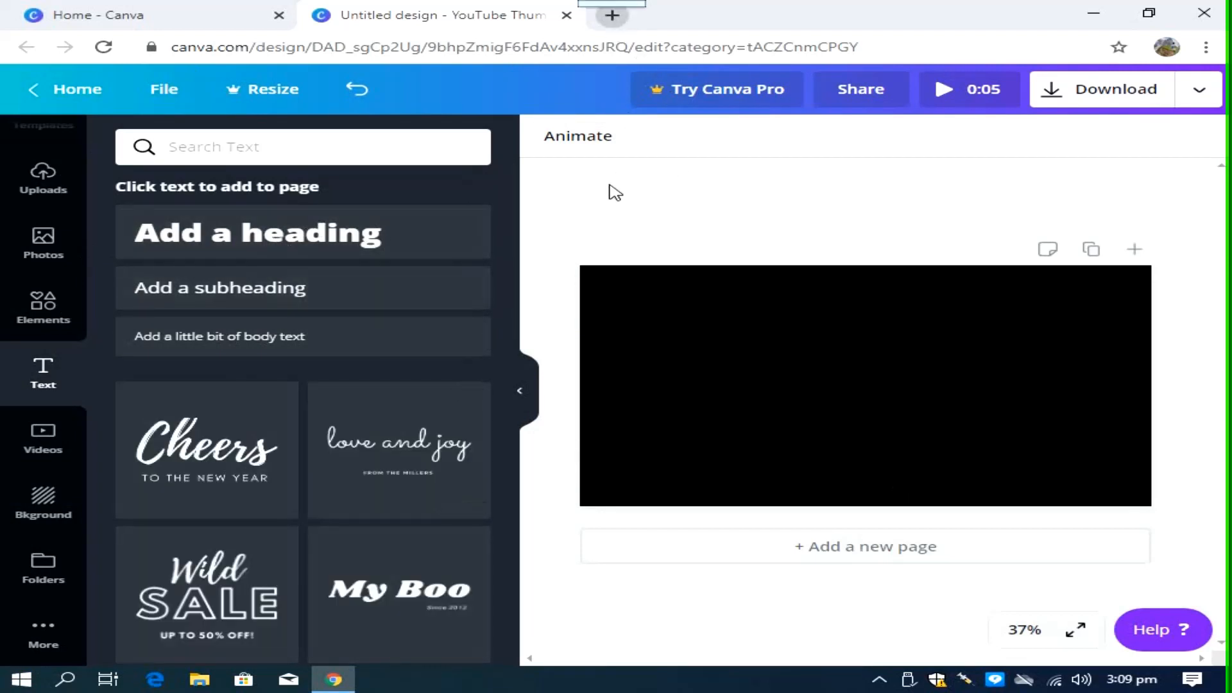
# Step: Open a new browser tab and enter "corinavirus" as the search term
pyautogui.click(612, 15)
pyautogui.click(418, 46)
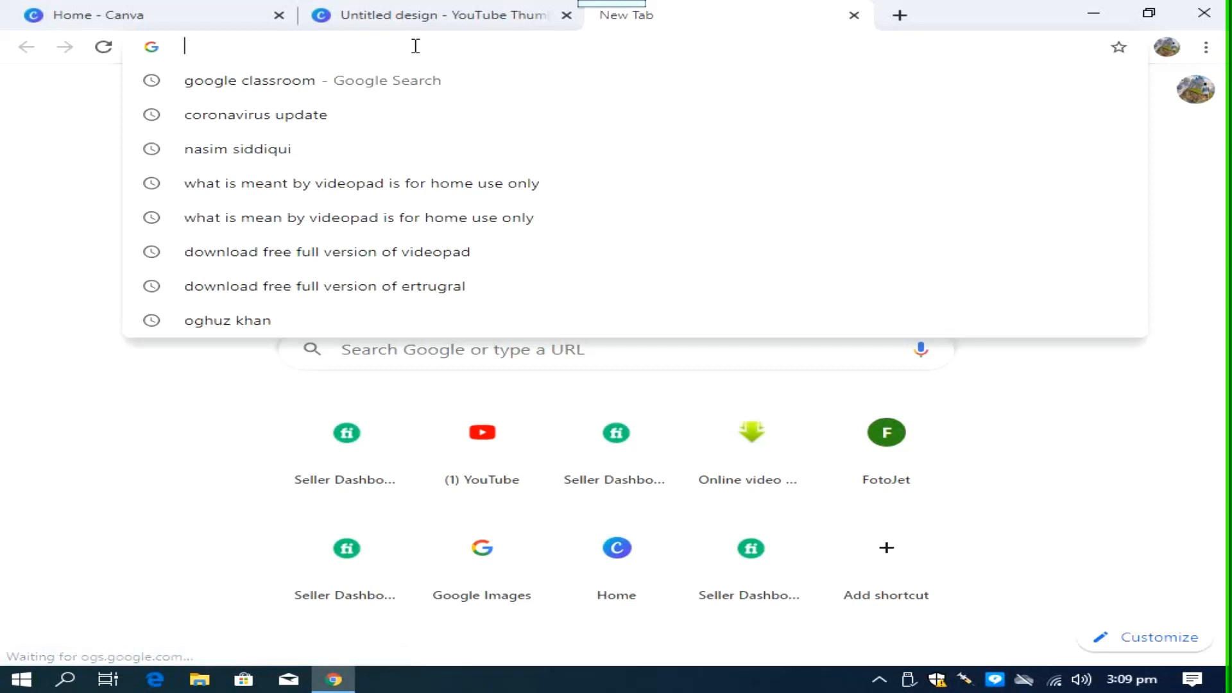
pyautogui.write('ciri')
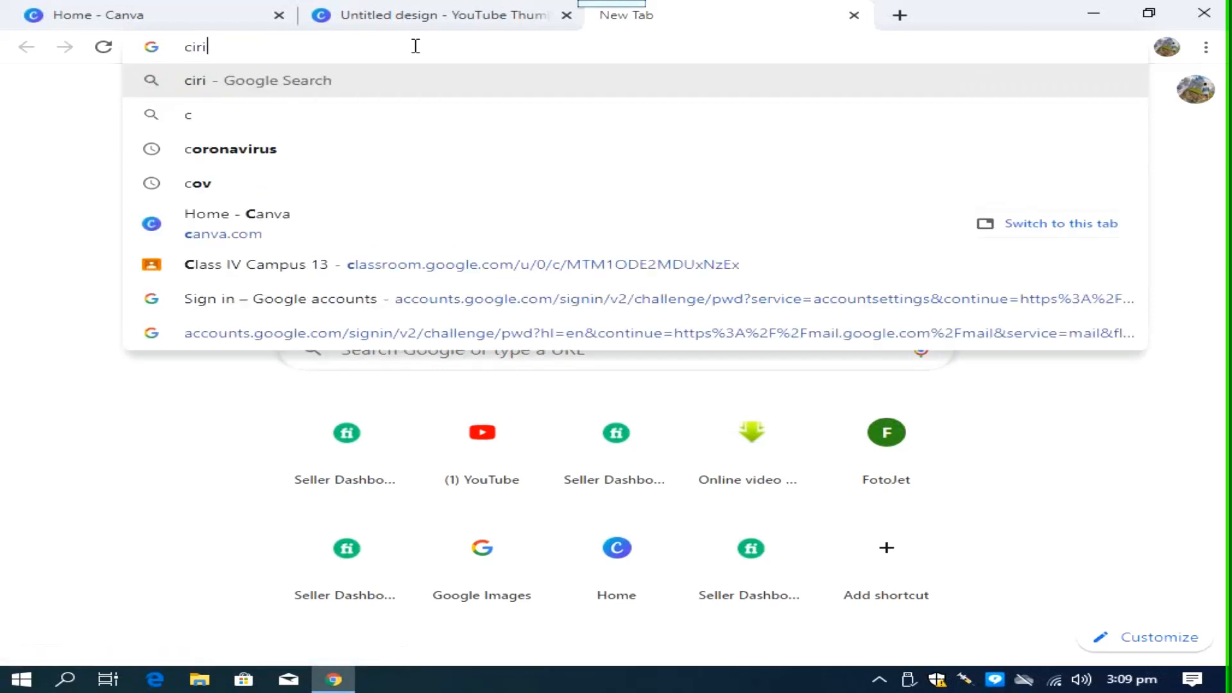
pyautogui.write('navirus')
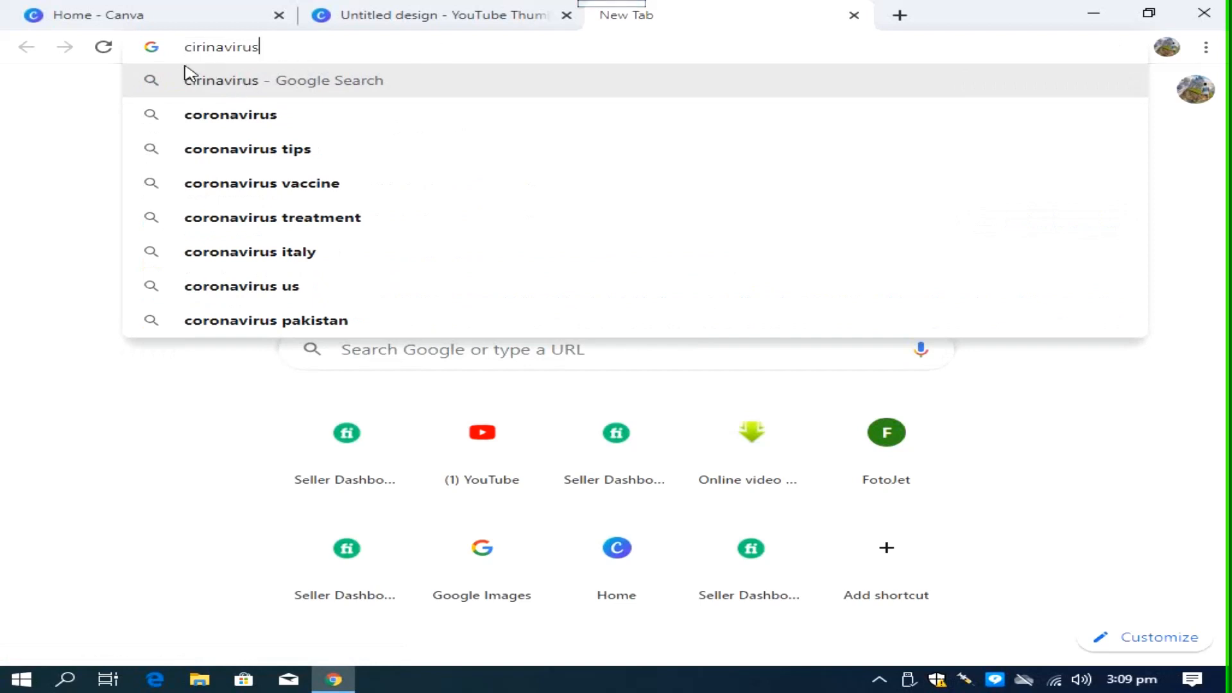
pyautogui.press('Delete')
pyautogui.write('o')
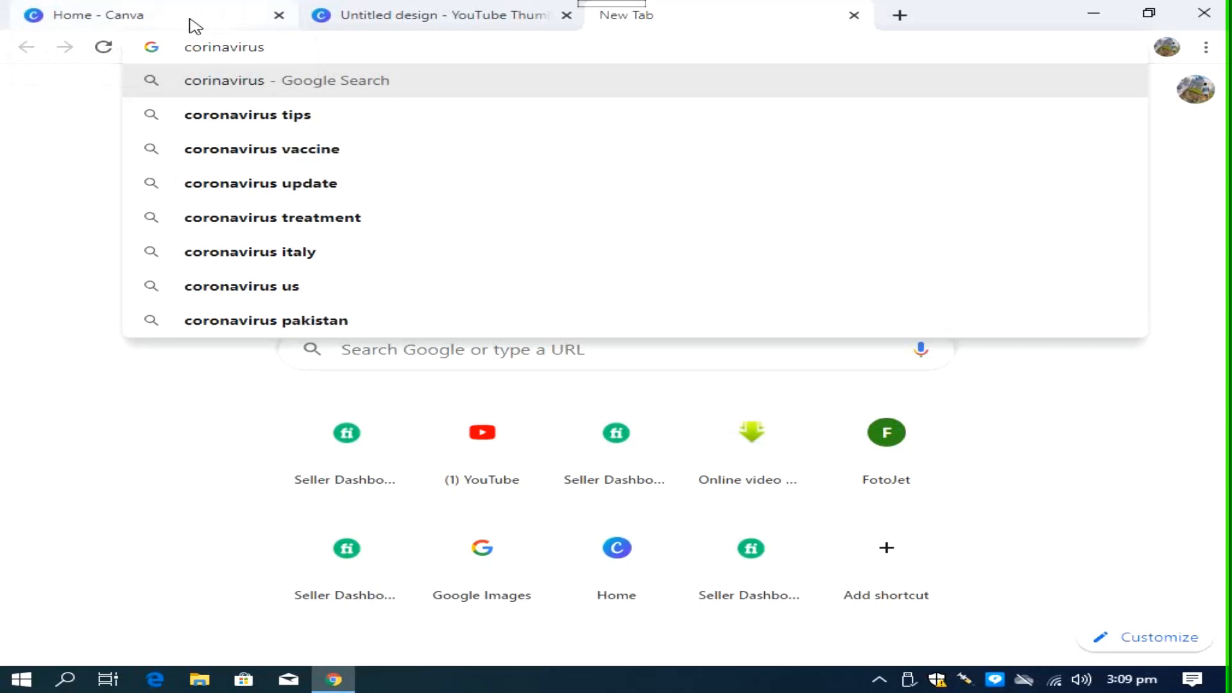
pyautogui.write(' 1280')
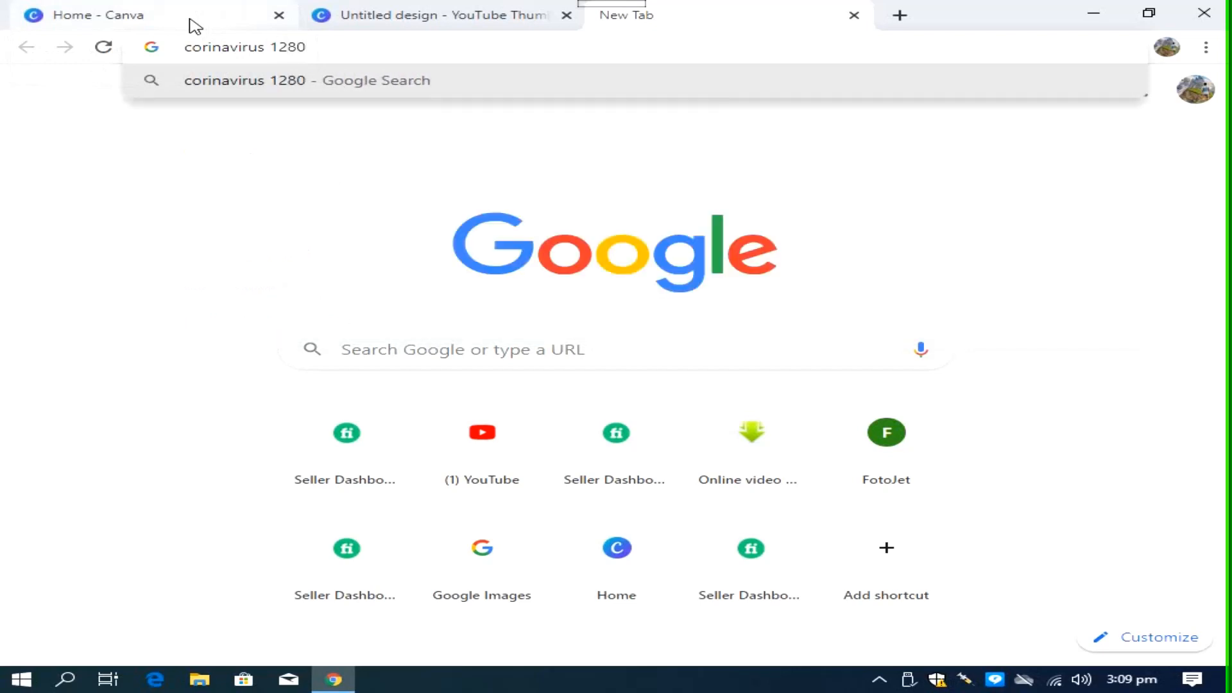
pyautogui.press('BackSpace')
pyautogui.press('BackSpace')
pyautogui.press('BackSpace')
pyautogui.press('BackSpace')
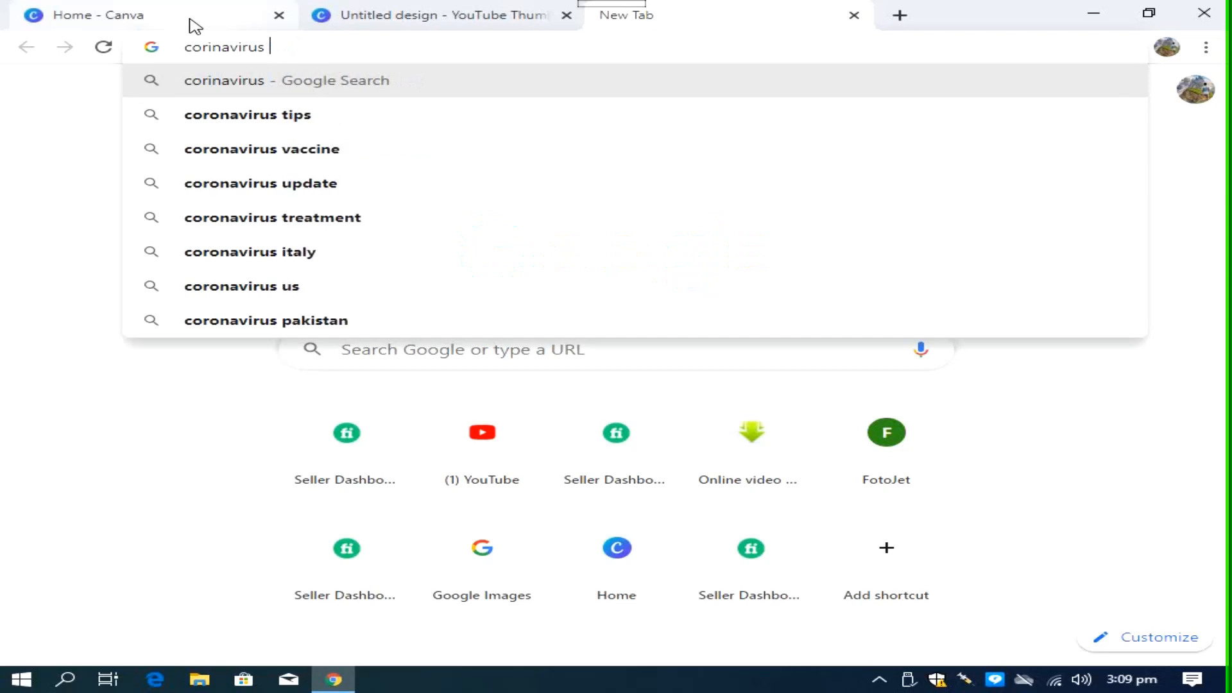
# Step: Extend the query to "corinavirus 640*720", run the Google search, and show the image results
pyautogui.write('6')
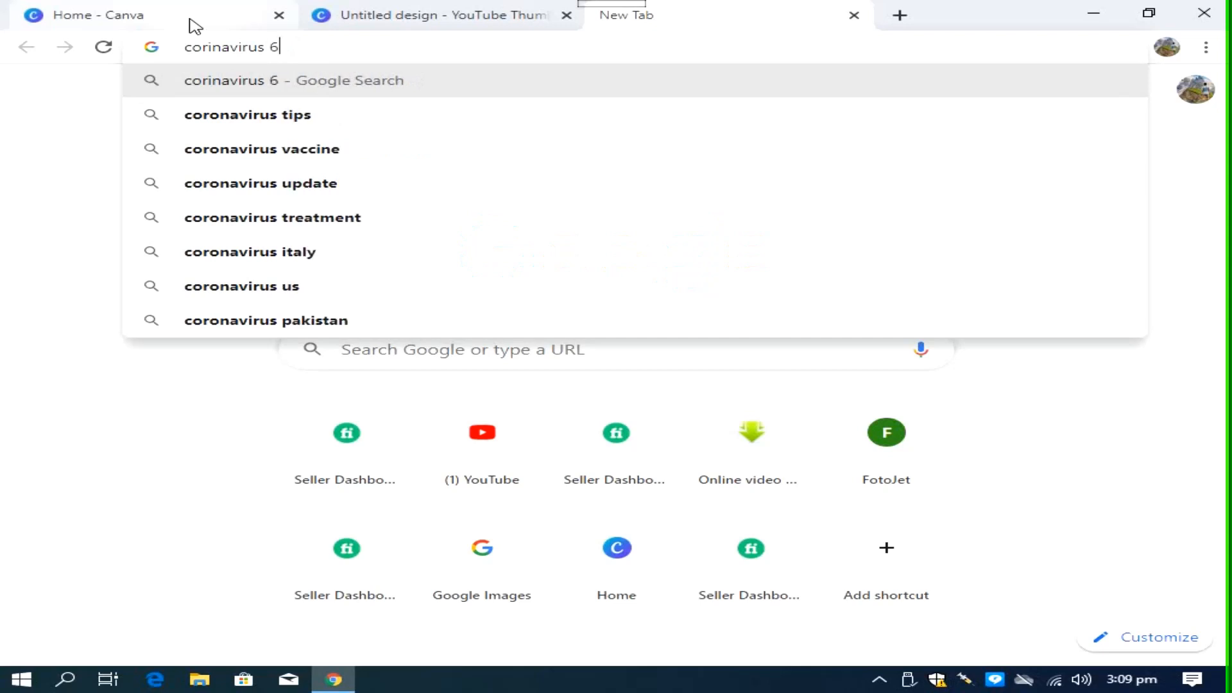
pyautogui.write('40')
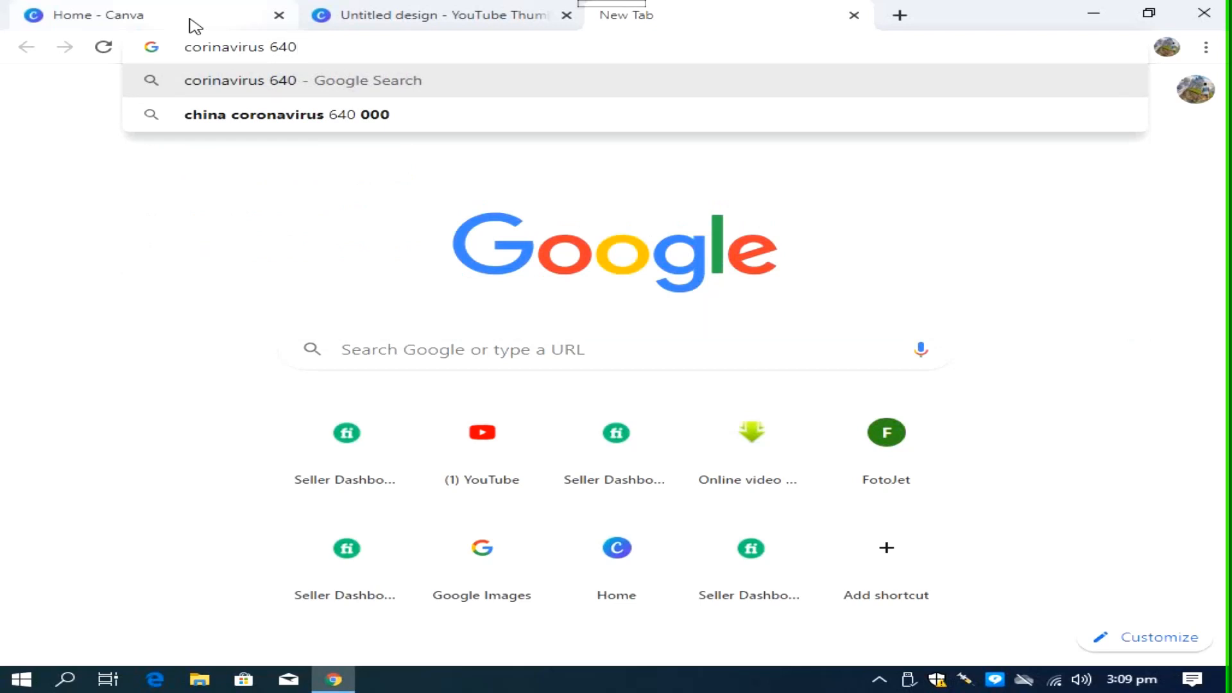
pyautogui.write('*720')
pyautogui.press('Return')
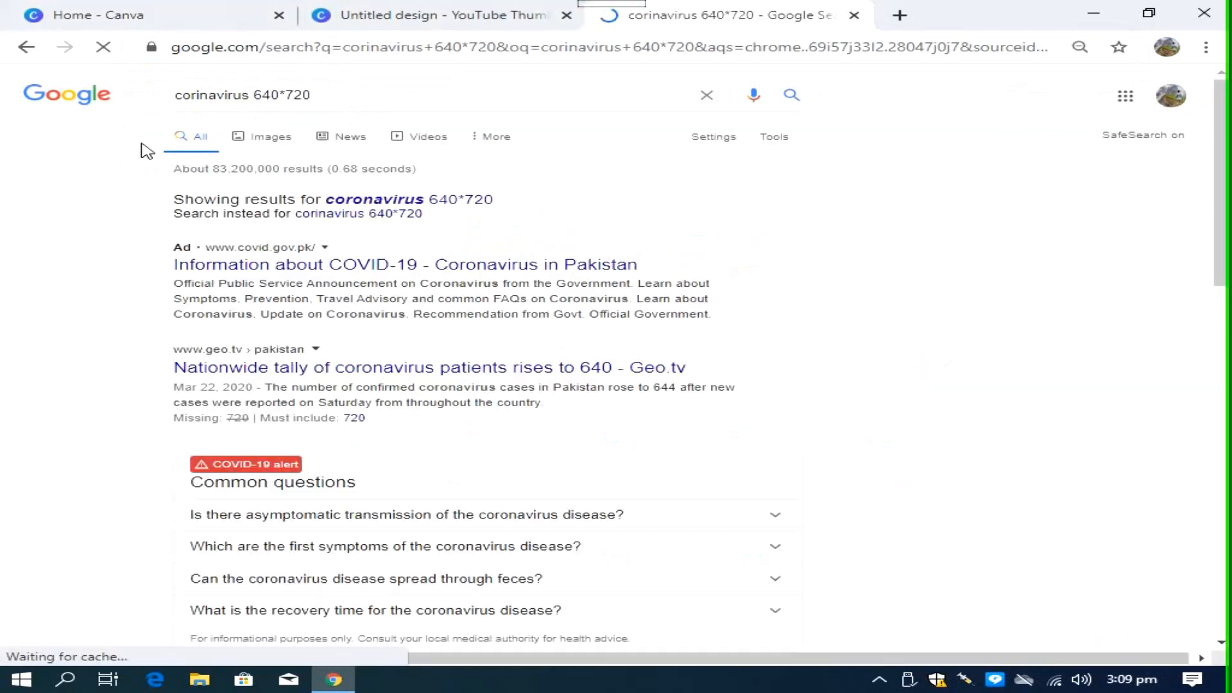
pyautogui.click(277, 137)
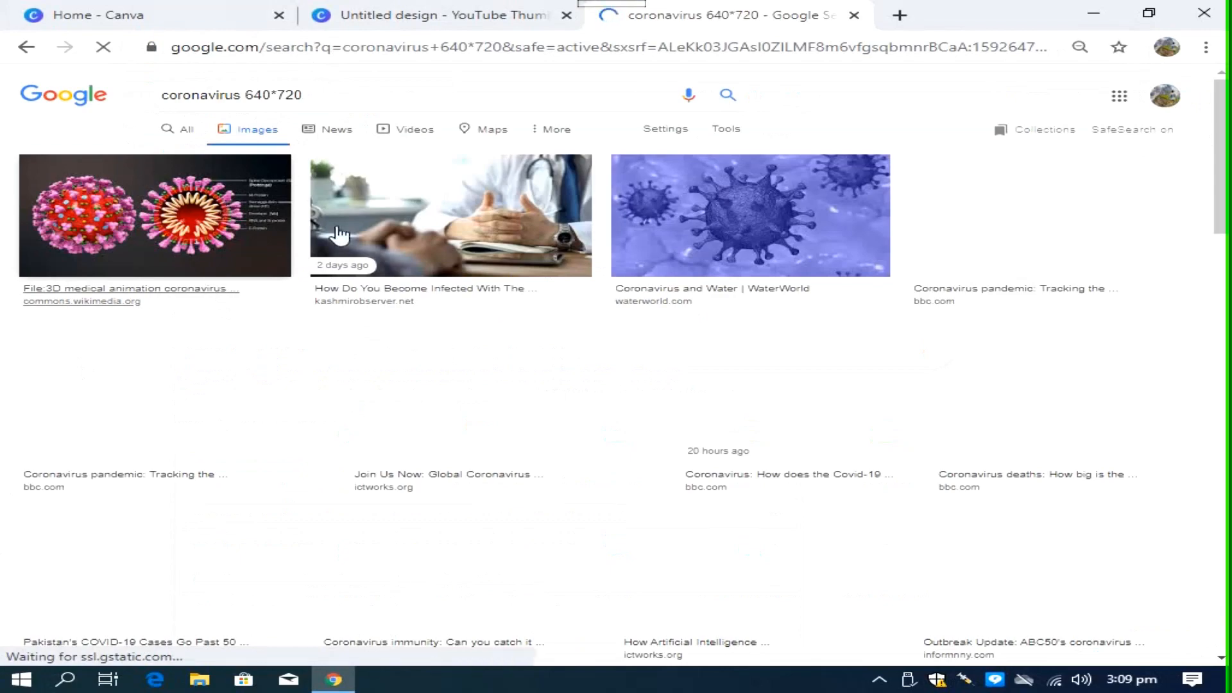
# Step: Save the BBC "Coronavirus immunity" picture of orange virus particles to the Downloads folder as "covid-19 1"
pyautogui.scroll(-2, 406, 511)
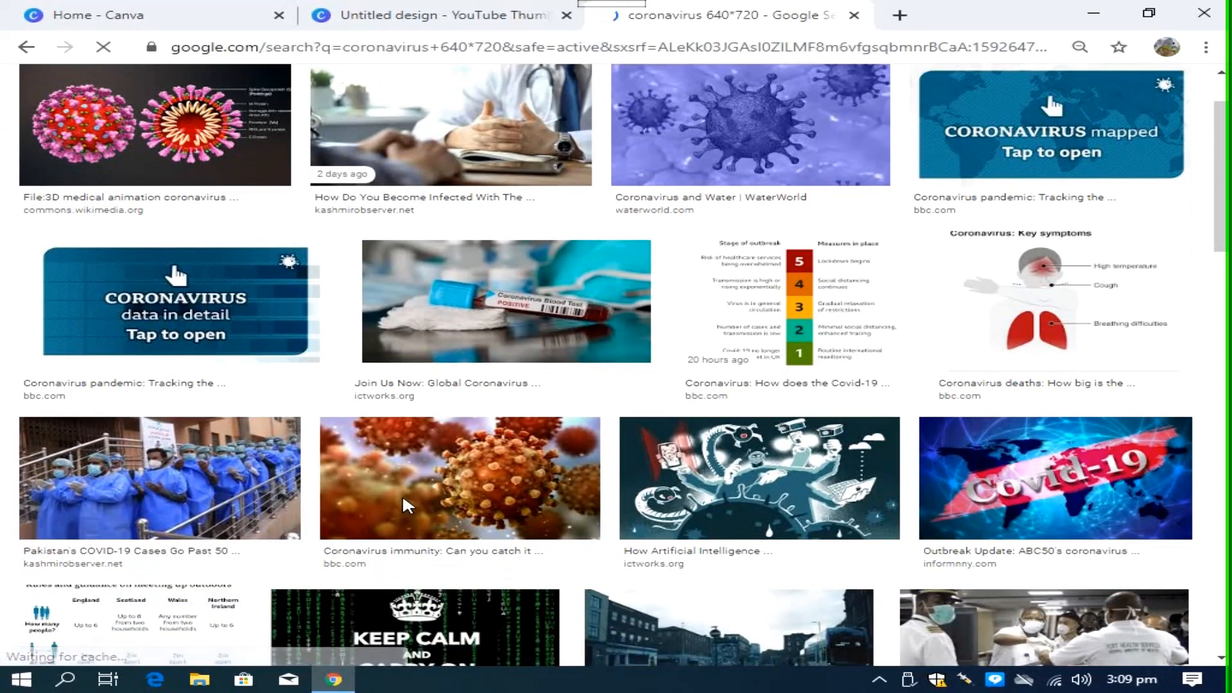
pyautogui.scroll(-8, 563, 386)
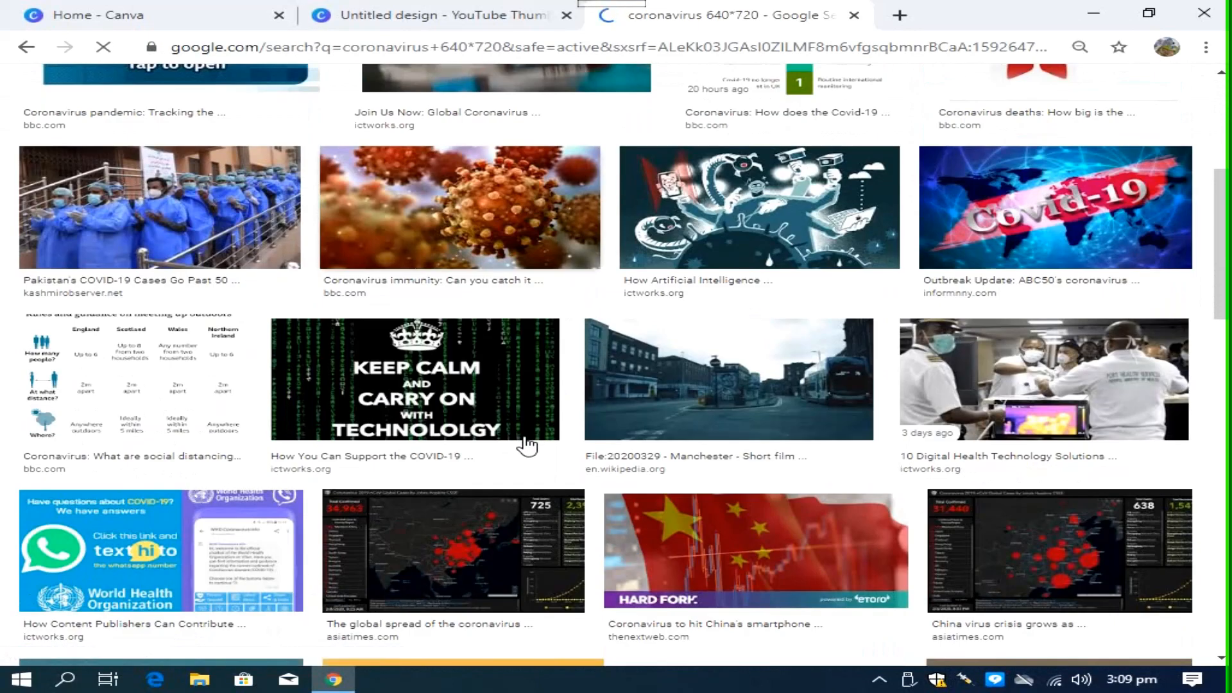
pyautogui.scroll(6, 542, 435)
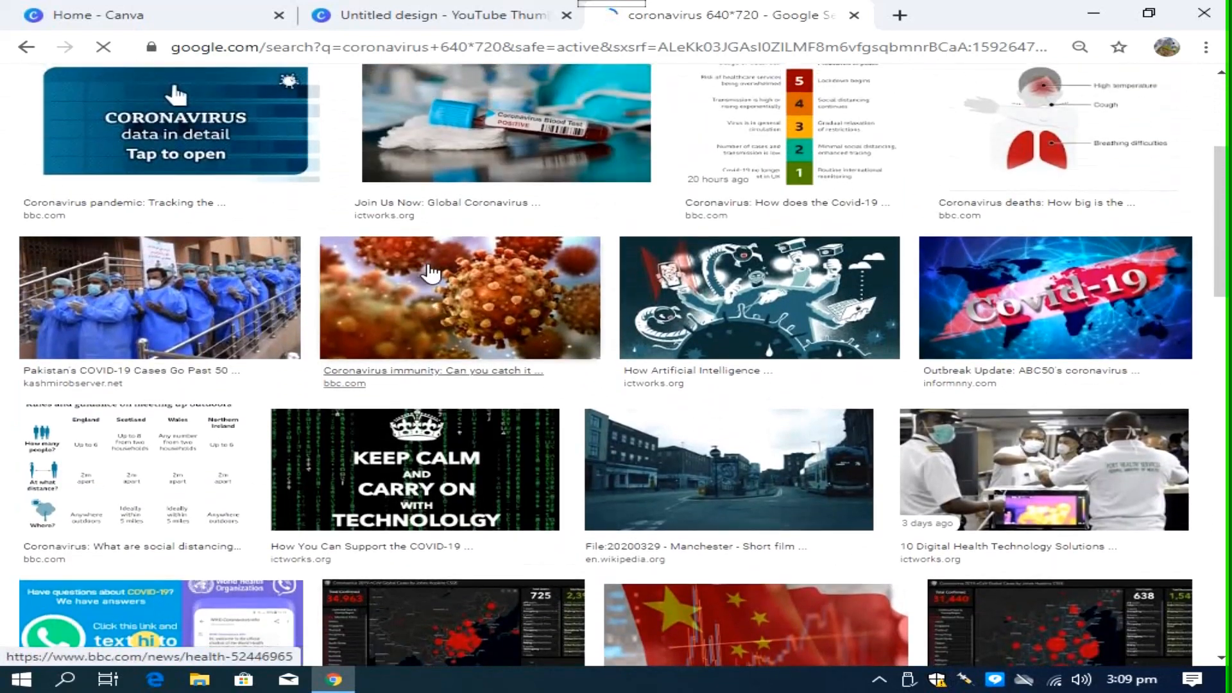
pyautogui.click(435, 314)
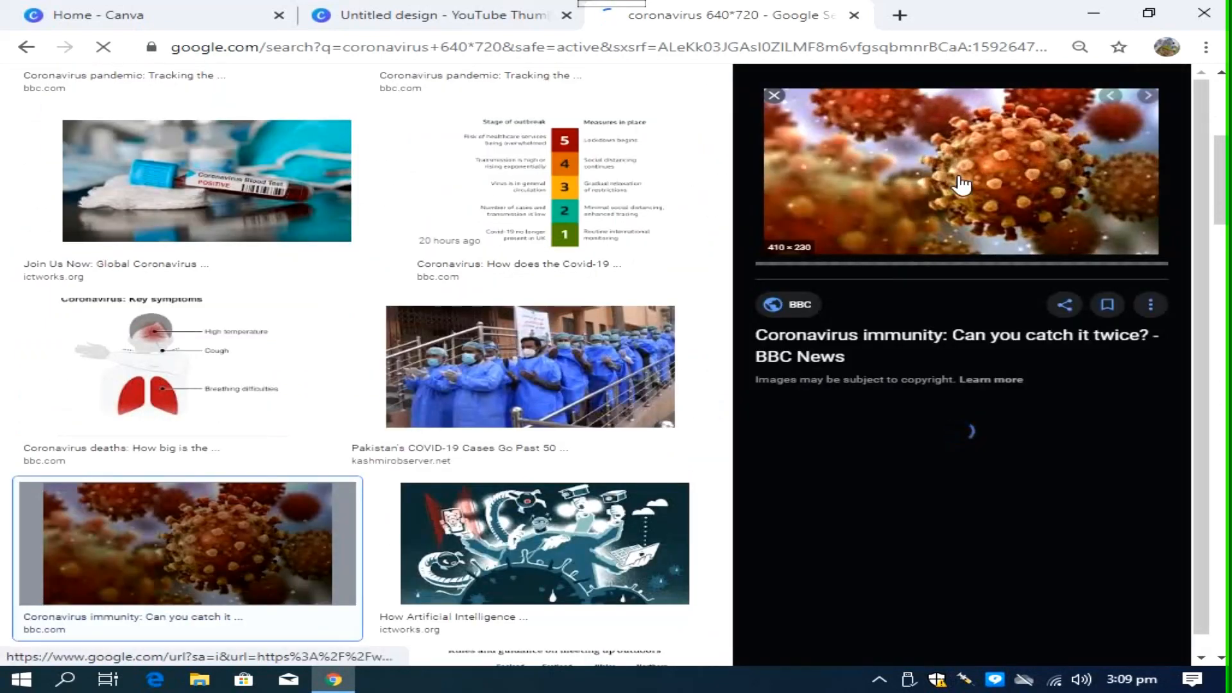
pyautogui.rightClick(992, 172)
pyautogui.click(980, 352)
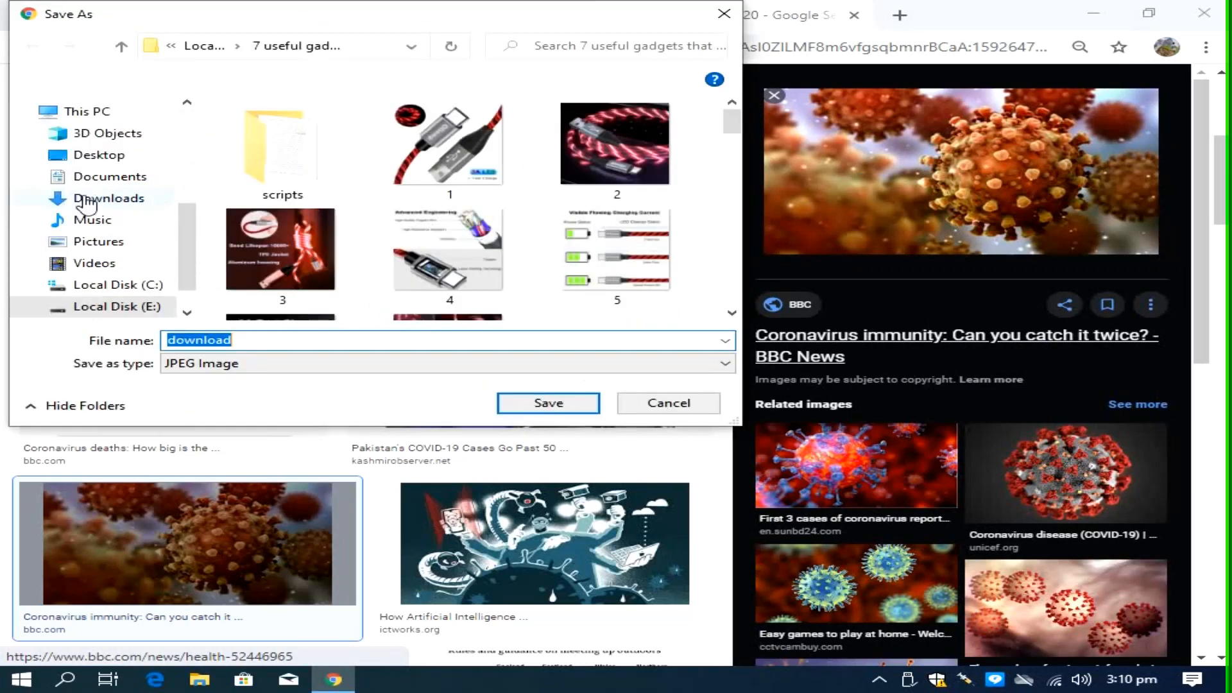
pyautogui.click(112, 201)
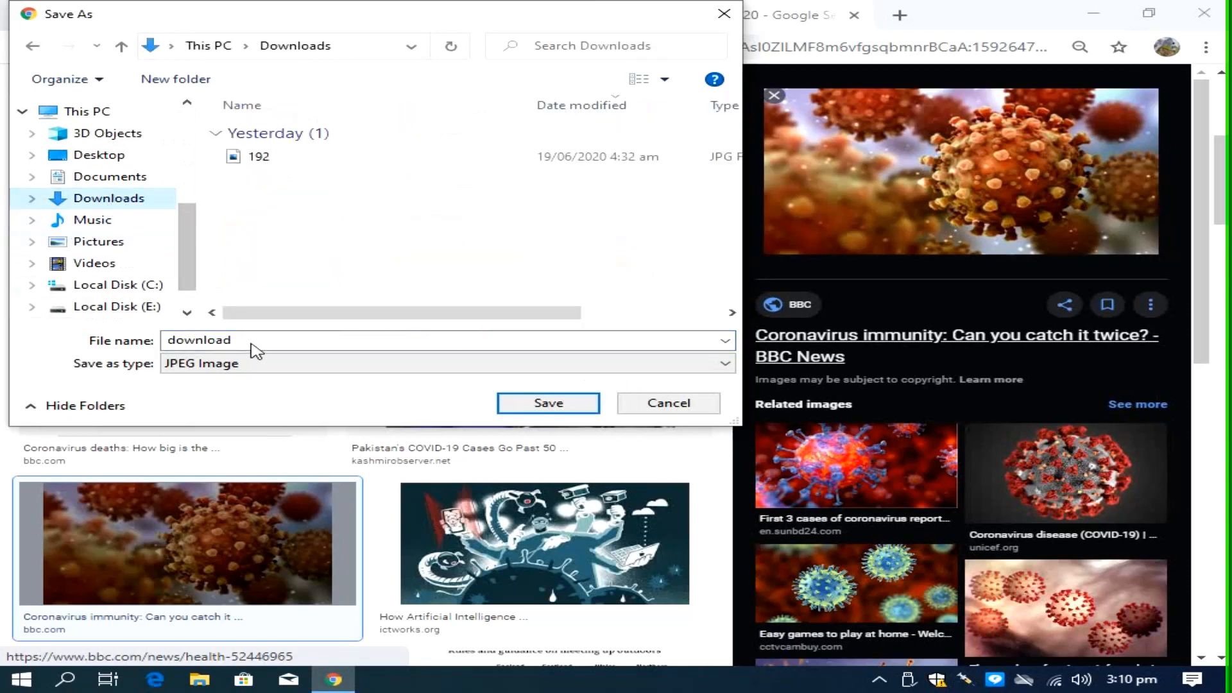
pyautogui.click(254, 345)
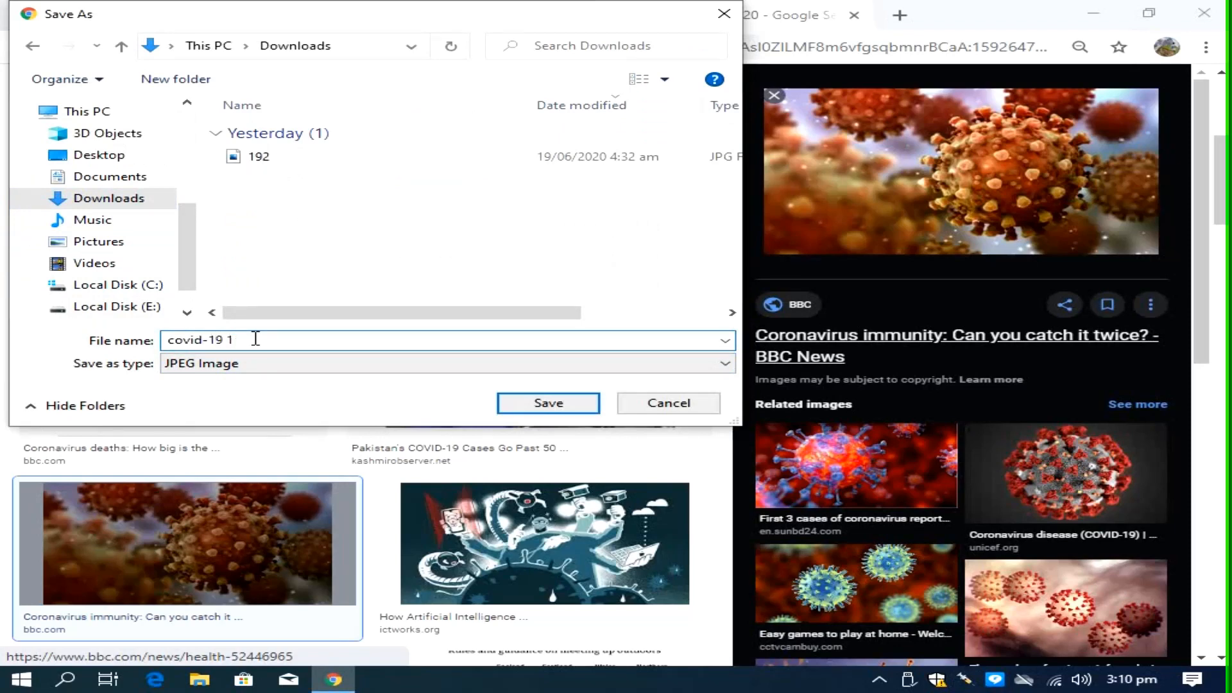
pyautogui.click(532, 405)
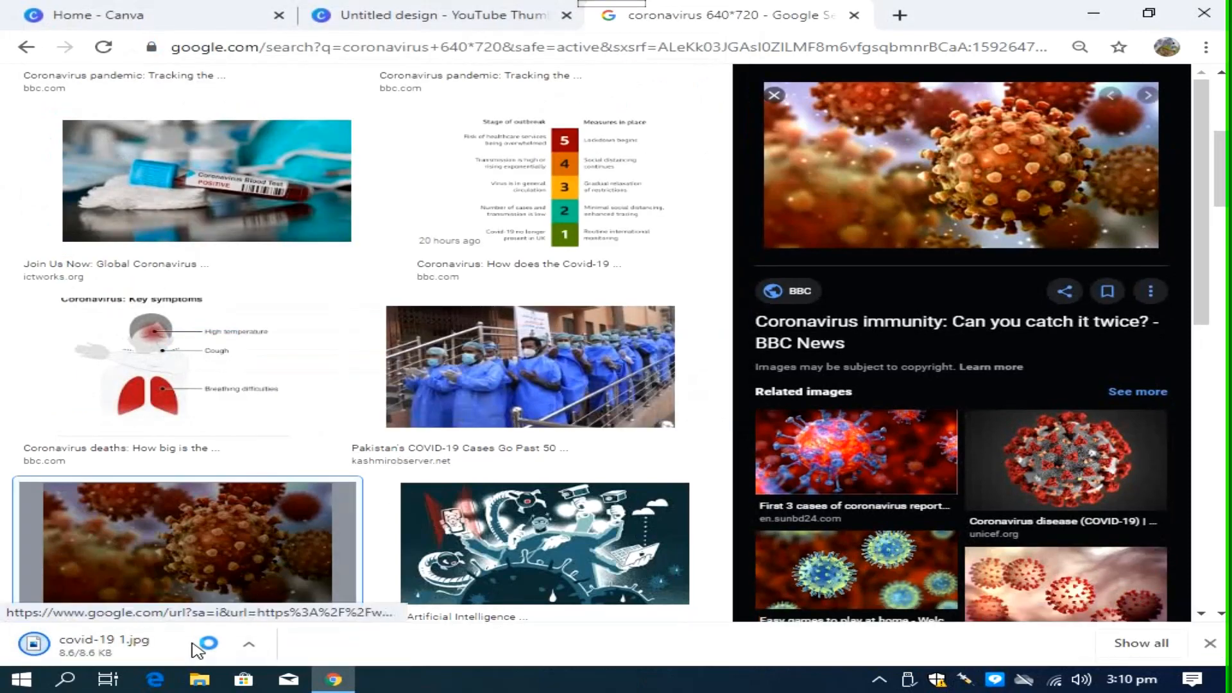
# Step: Save the Kashmir Observer picture of people in blue gowns to the Downloads folder as "covid-19 2"
pyautogui.click(475, 383)
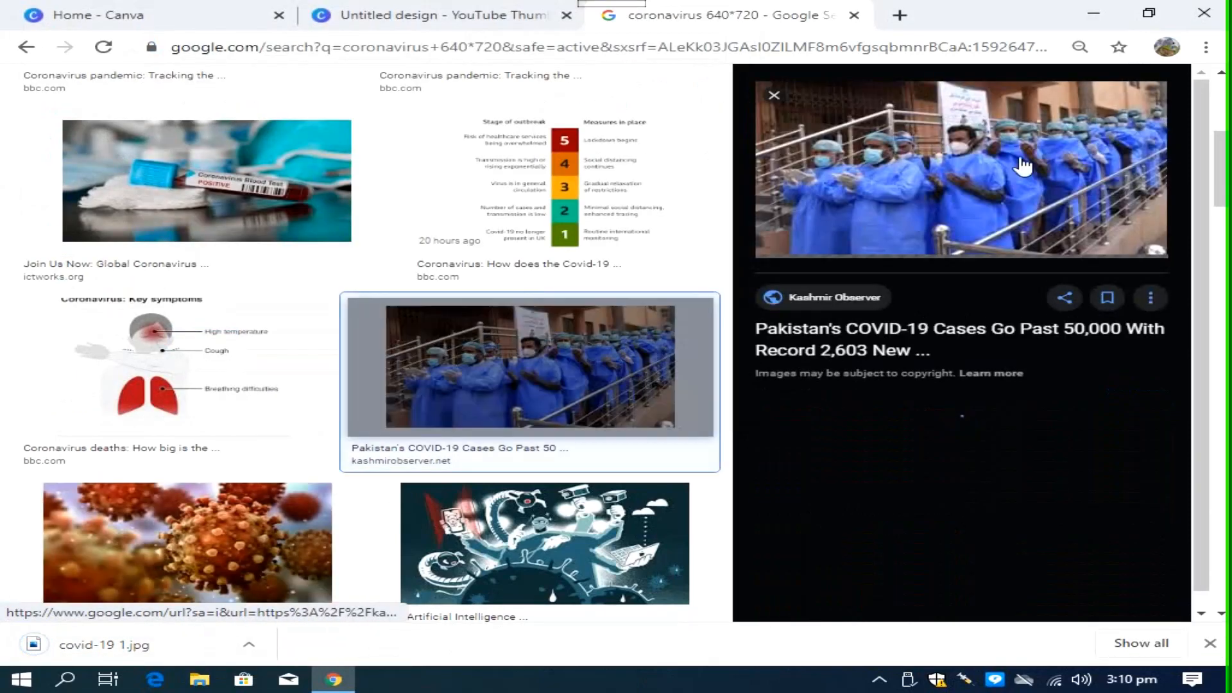
pyautogui.rightClick(893, 177)
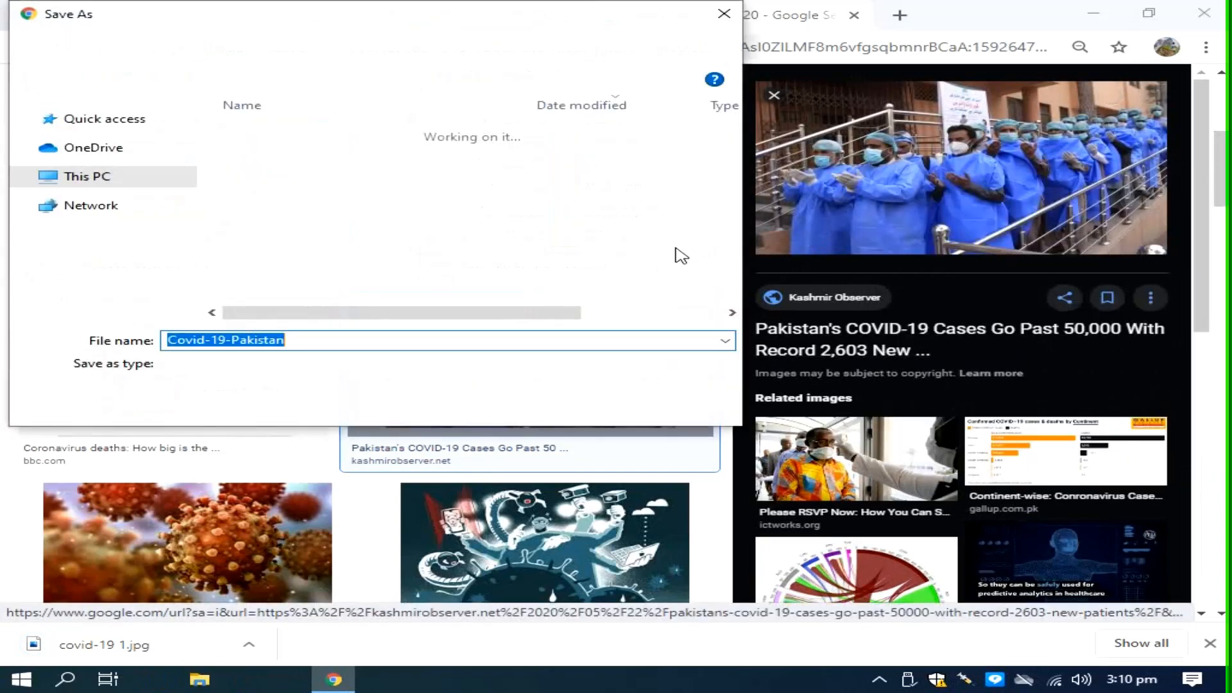
pyautogui.click(370, 161)
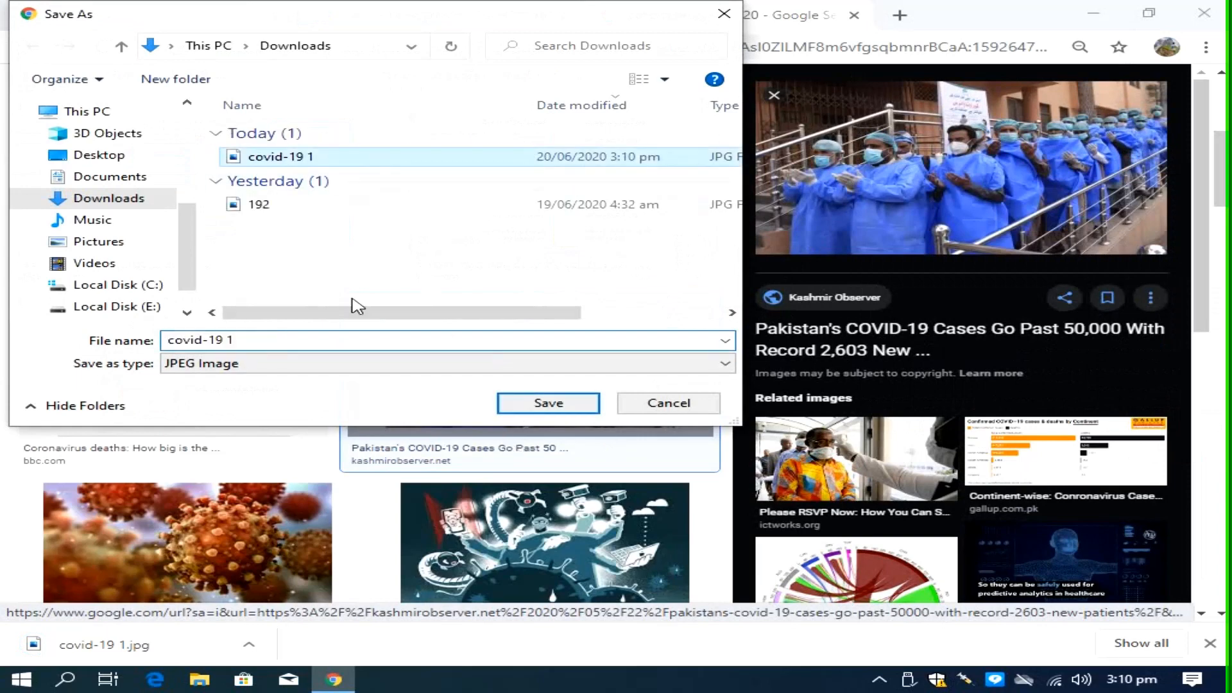
pyautogui.click(371, 342)
pyautogui.click(371, 342)
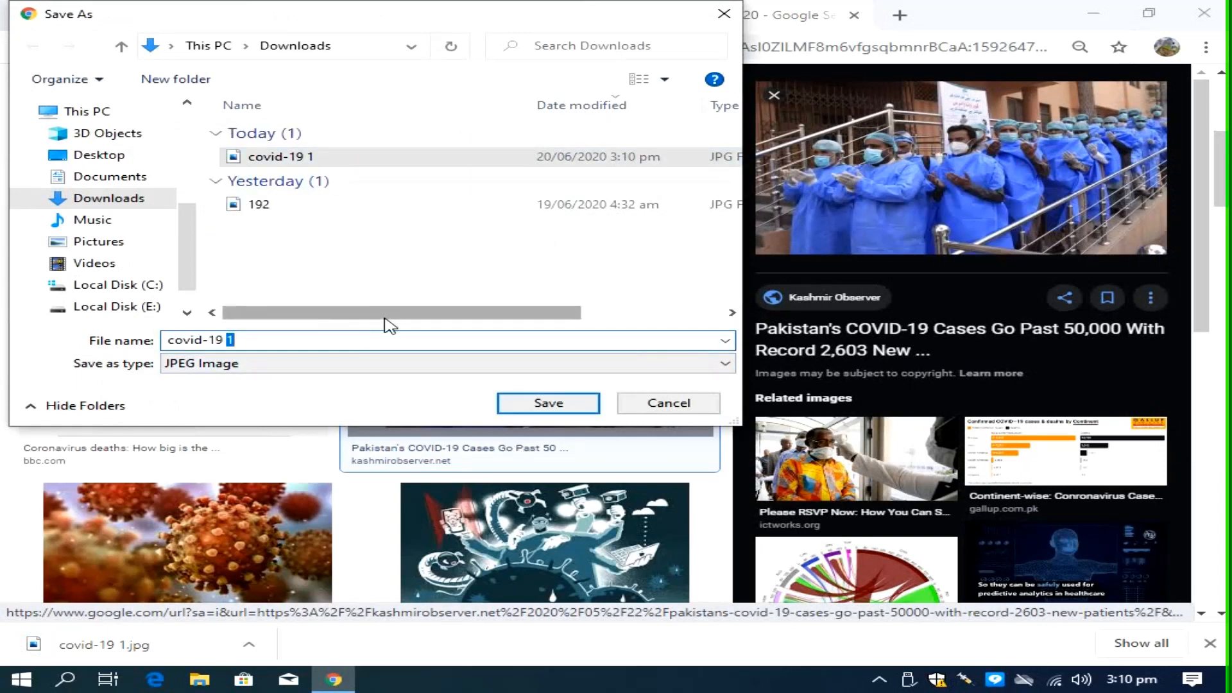
pyautogui.press('BackSpace')
pyautogui.write('2')
pyautogui.press('Return')
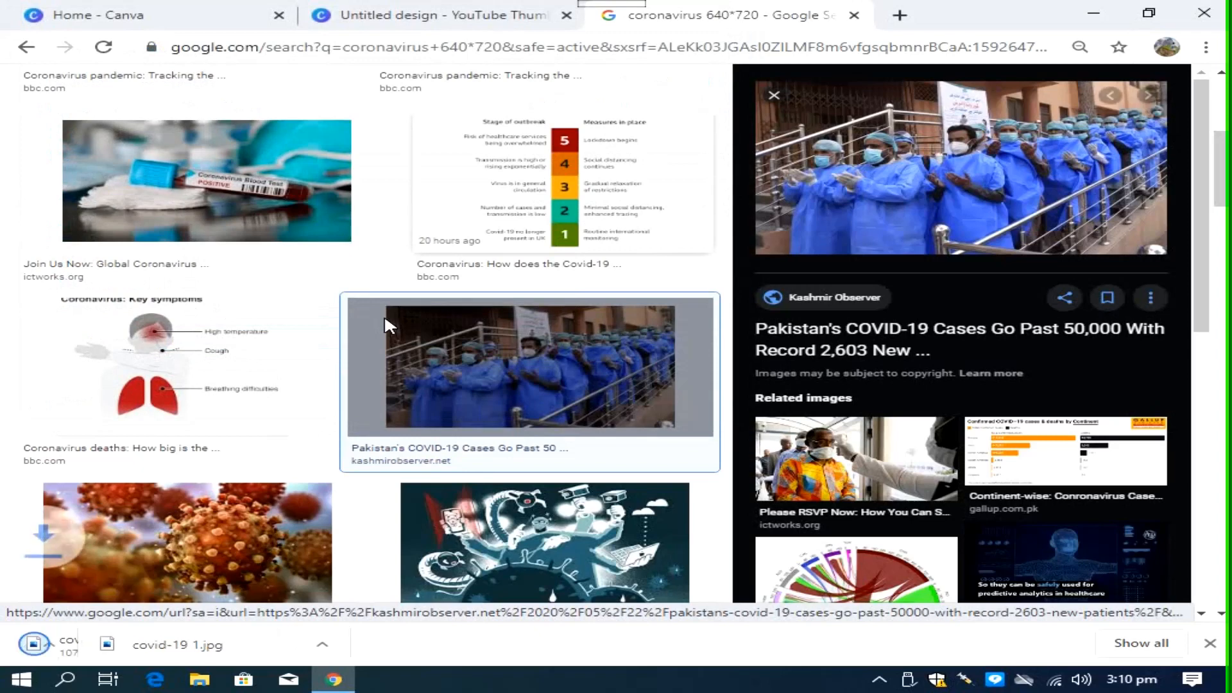
# Step: Switch back to the Canva thumbnail design and upload "covid-19 1" and "covid-19 2" from the Downloads folder
pyautogui.click(549, 9)
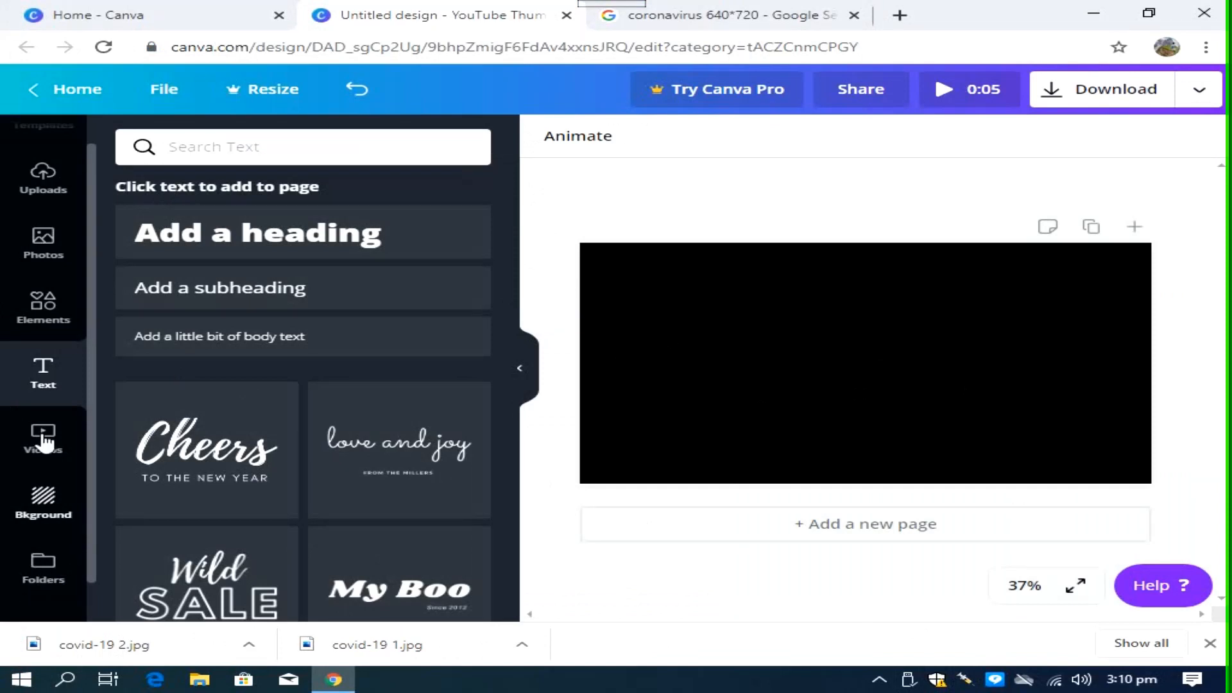
pyautogui.scroll(-1, 32, 231)
pyautogui.scroll(2, 43, 196)
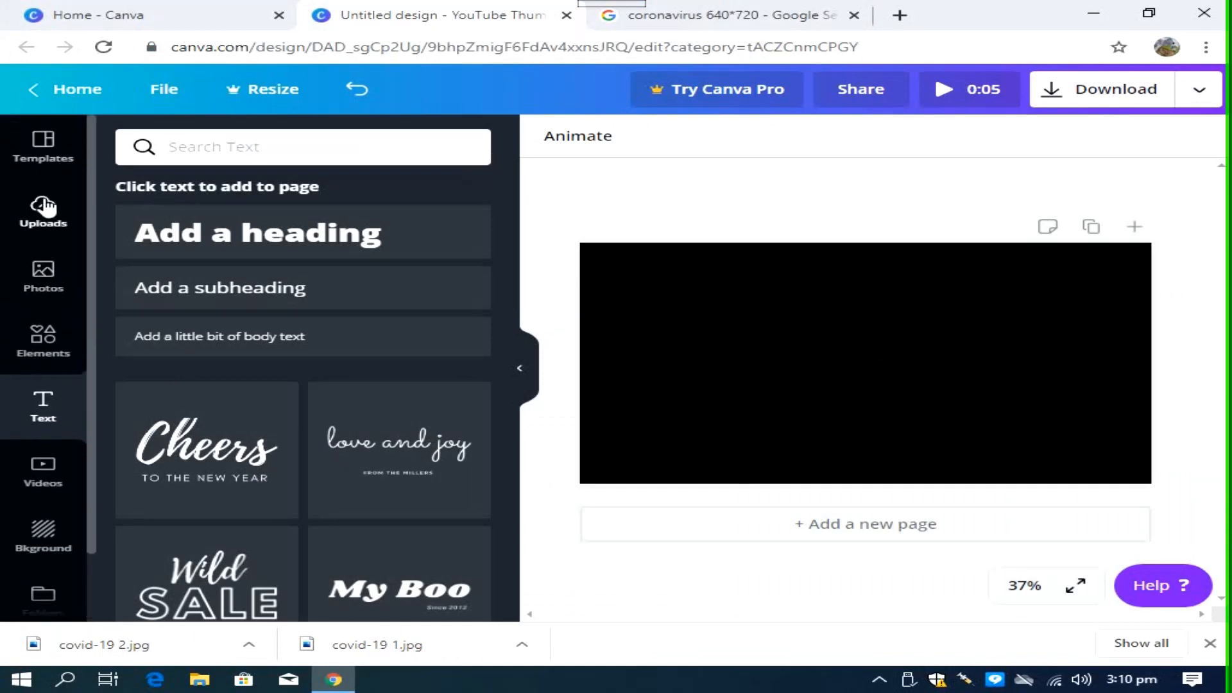
pyautogui.click(39, 207)
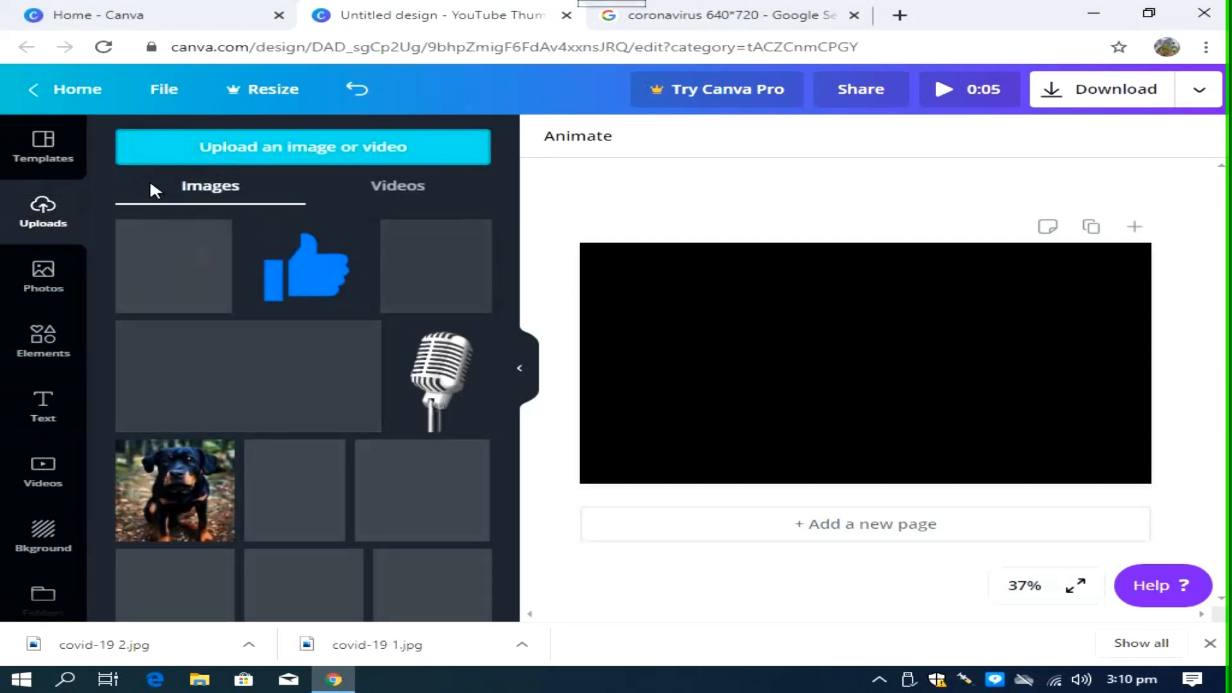
pyautogui.click(190, 154)
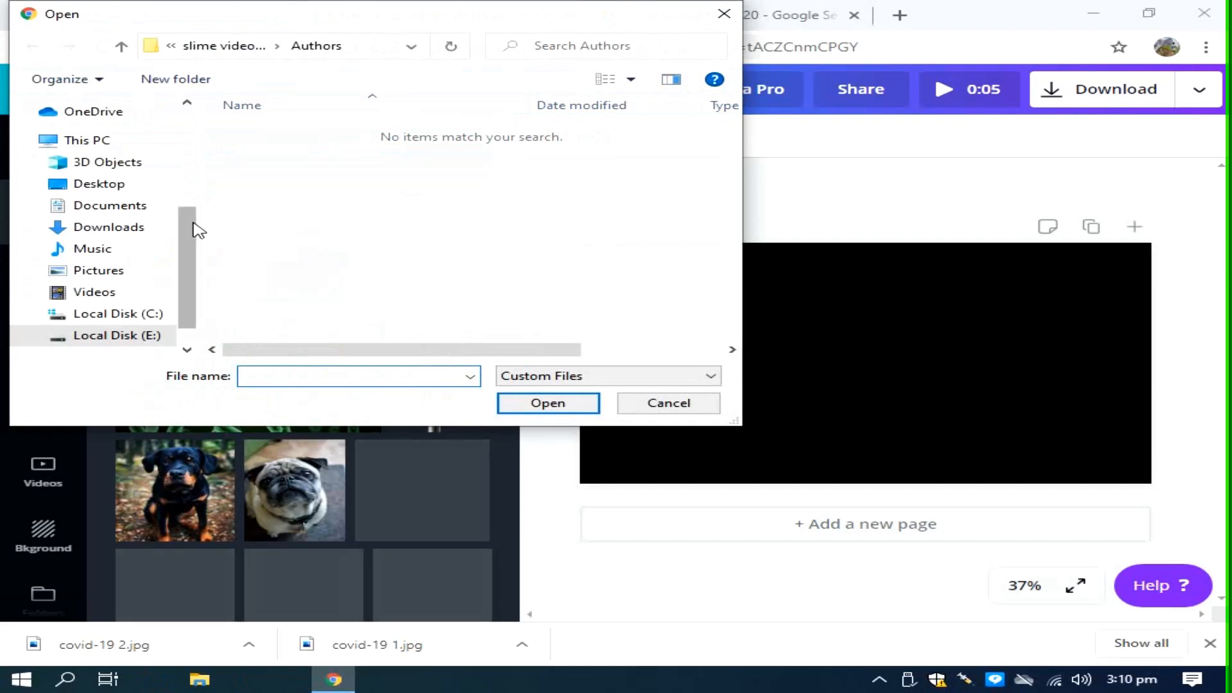
pyautogui.click(107, 231)
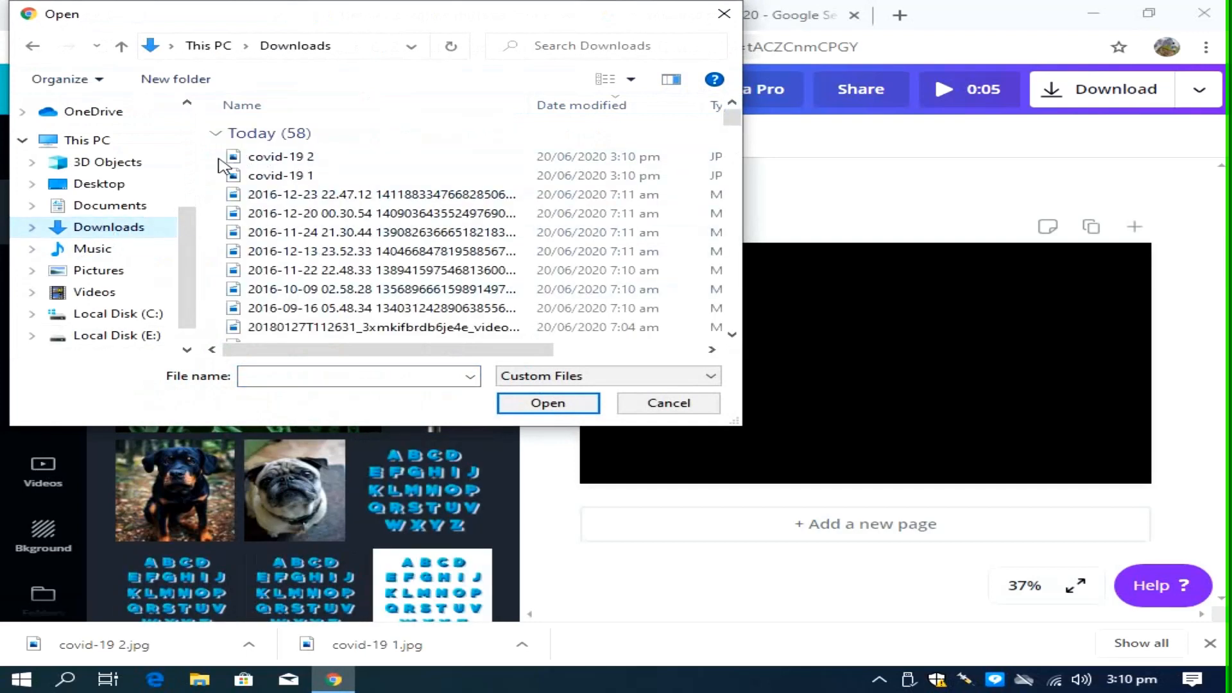
pyautogui.moveTo(221, 164); pyautogui.dragTo(234, 172)
pyautogui.click(544, 410)
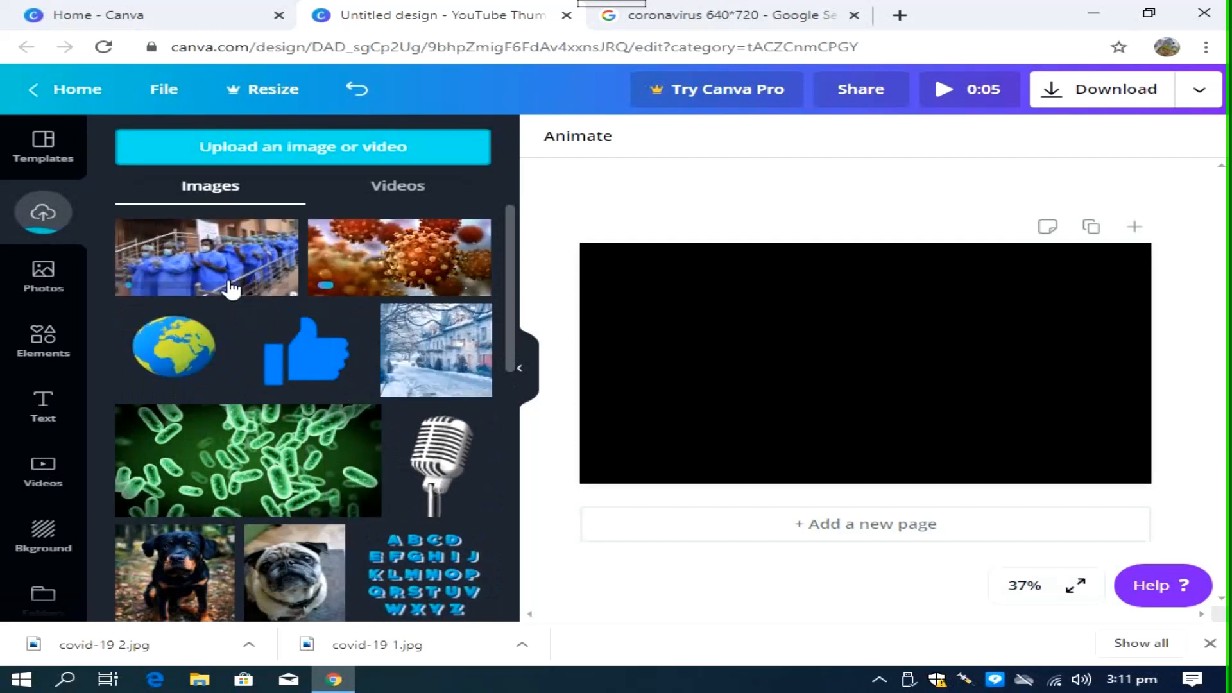
# Step: Add the orange virus image to the page, align it with the lower-left corner, and enlarge it to about 827 wide
pyautogui.click(387, 279)
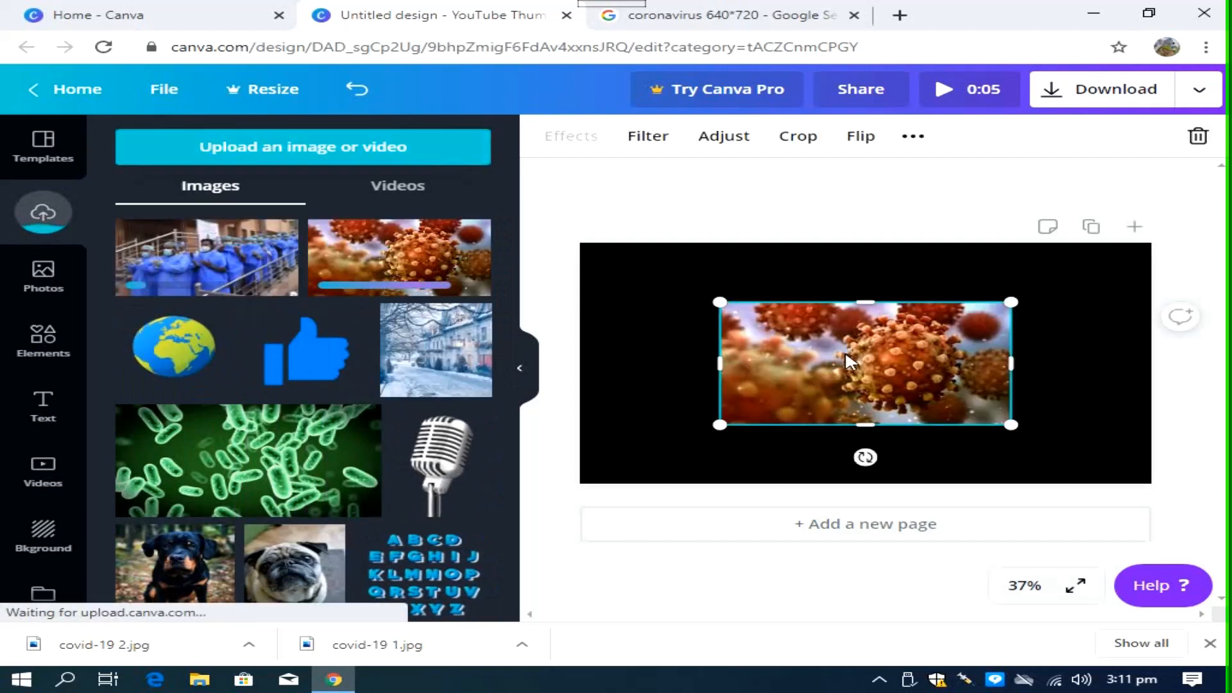
pyautogui.moveTo(750, 398); pyautogui.dragTo(707, 411)
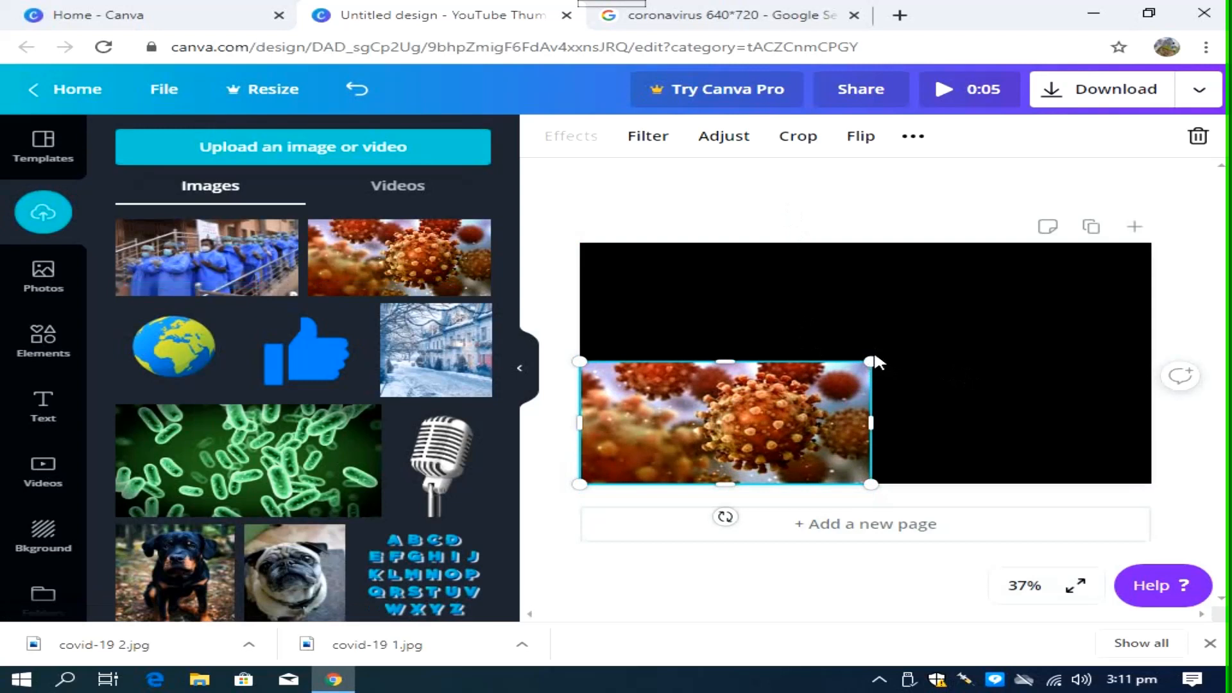
pyautogui.moveTo(872, 361); pyautogui.dragTo(962, 292)
pyautogui.moveTo(777, 329); pyautogui.dragTo(793, 293)
pyautogui.moveTo(957, 384)
pyautogui.mouseDown()
pyautogui.moveTo(912, 395)
pyautogui.moveTo(952, 387)
pyautogui.mouseUp()
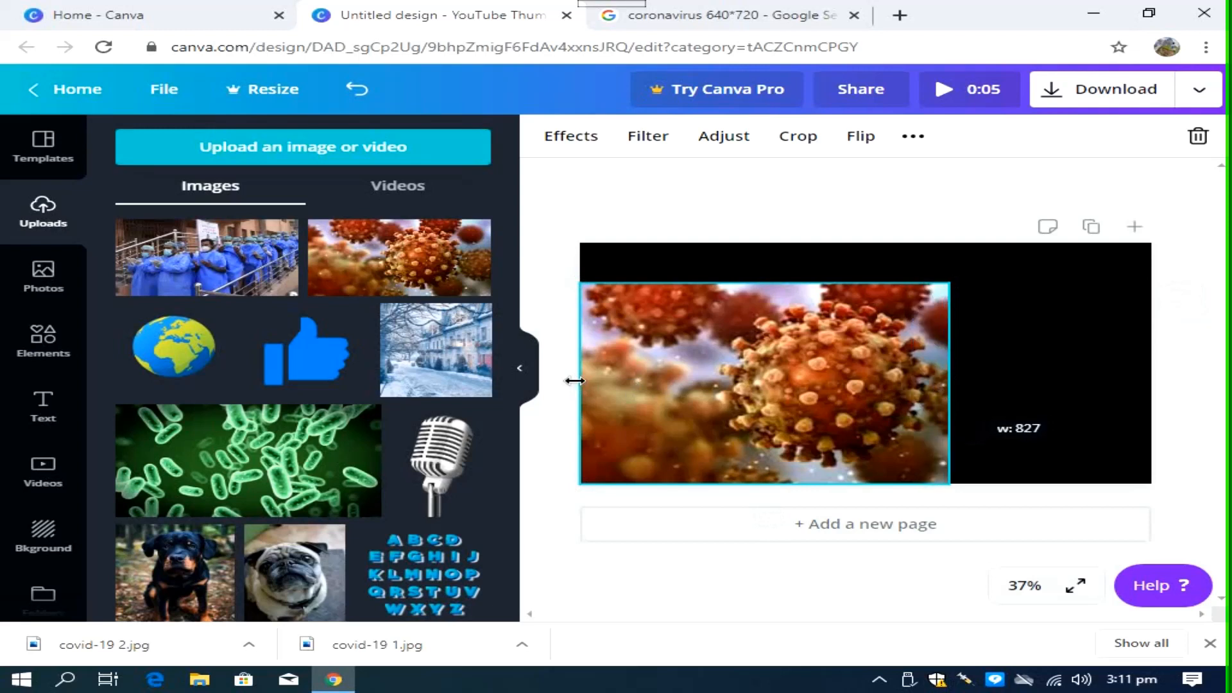
# Step: Narrow the virus image from its sides and align it so it spans exactly the left half of the page, then deselect it
pyautogui.moveTo(581, 381); pyautogui.dragTo(637, 378)
pyautogui.moveTo(806, 380); pyautogui.dragTo(775, 380)
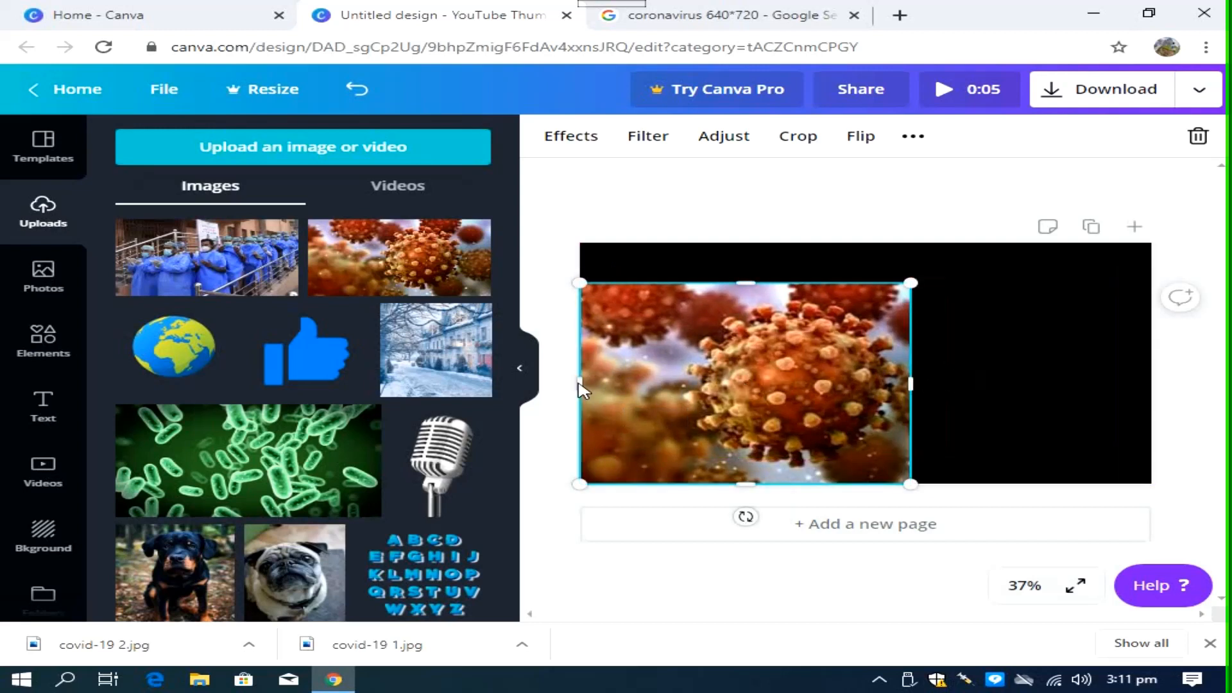
pyautogui.moveTo(584, 389); pyautogui.dragTo(683, 395)
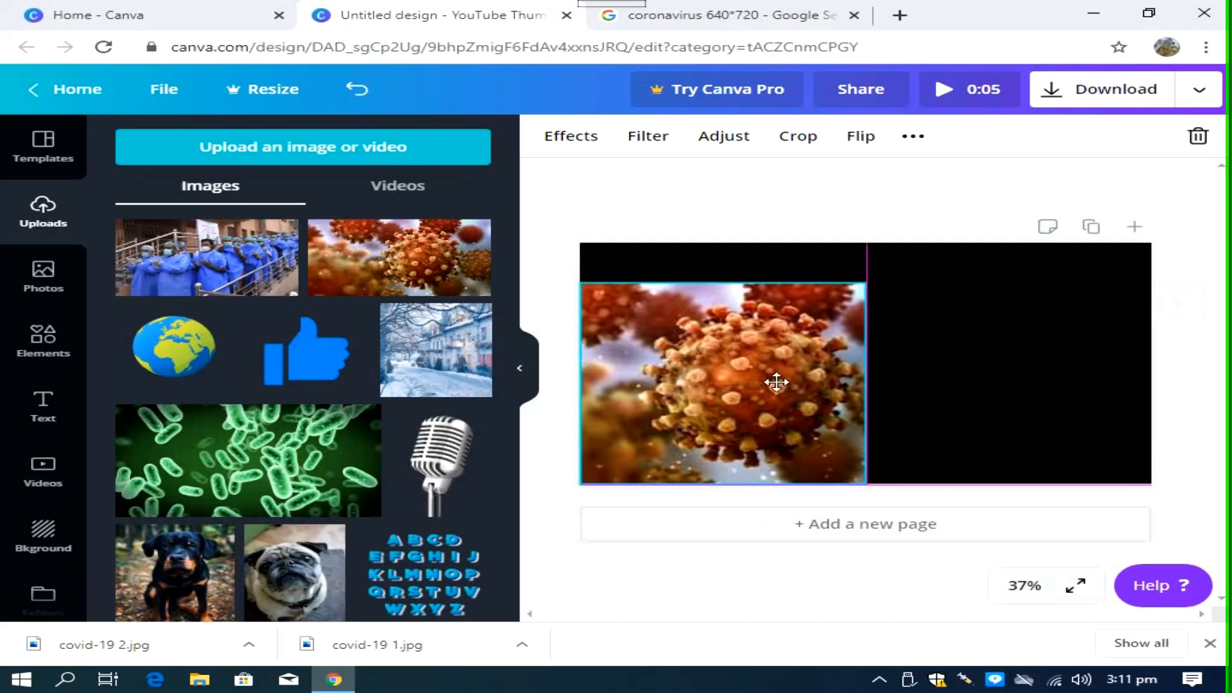
pyautogui.moveTo(886, 385)
pyautogui.mouseDown()
pyautogui.moveTo(918, 382)
pyautogui.moveTo(891, 389)
pyautogui.mouseUp()
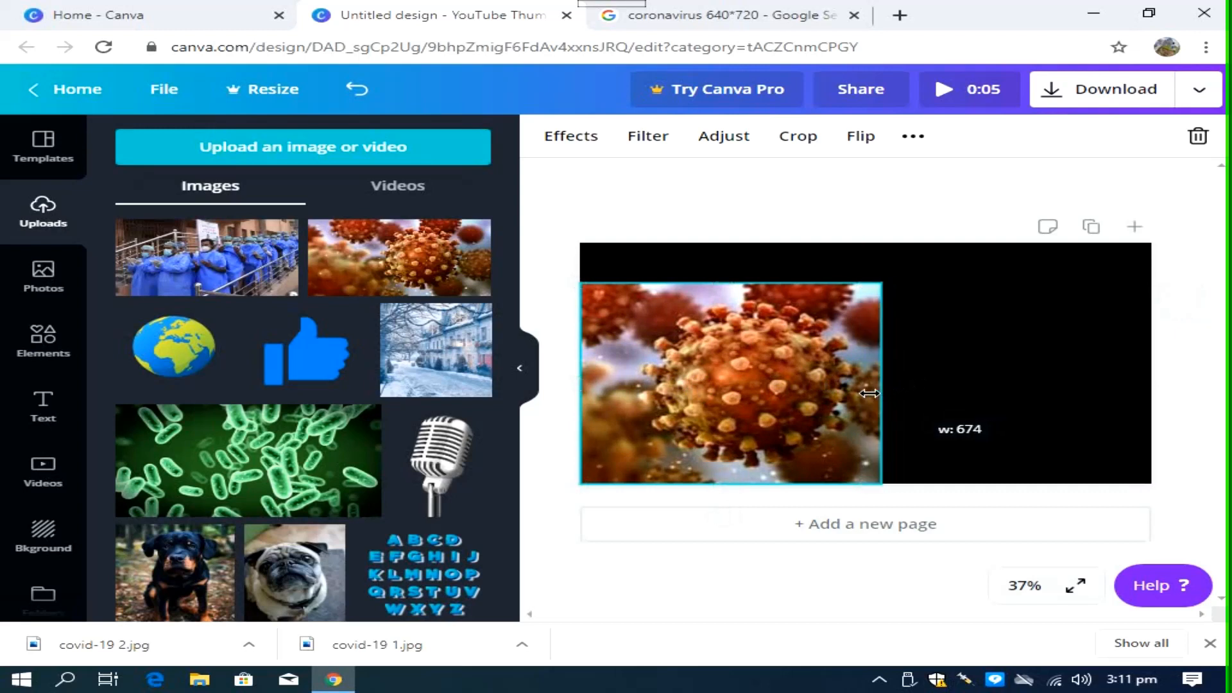
pyautogui.moveTo(862, 391); pyautogui.dragTo(881, 383)
pyautogui.click(844, 141)
pyautogui.click(738, 201)
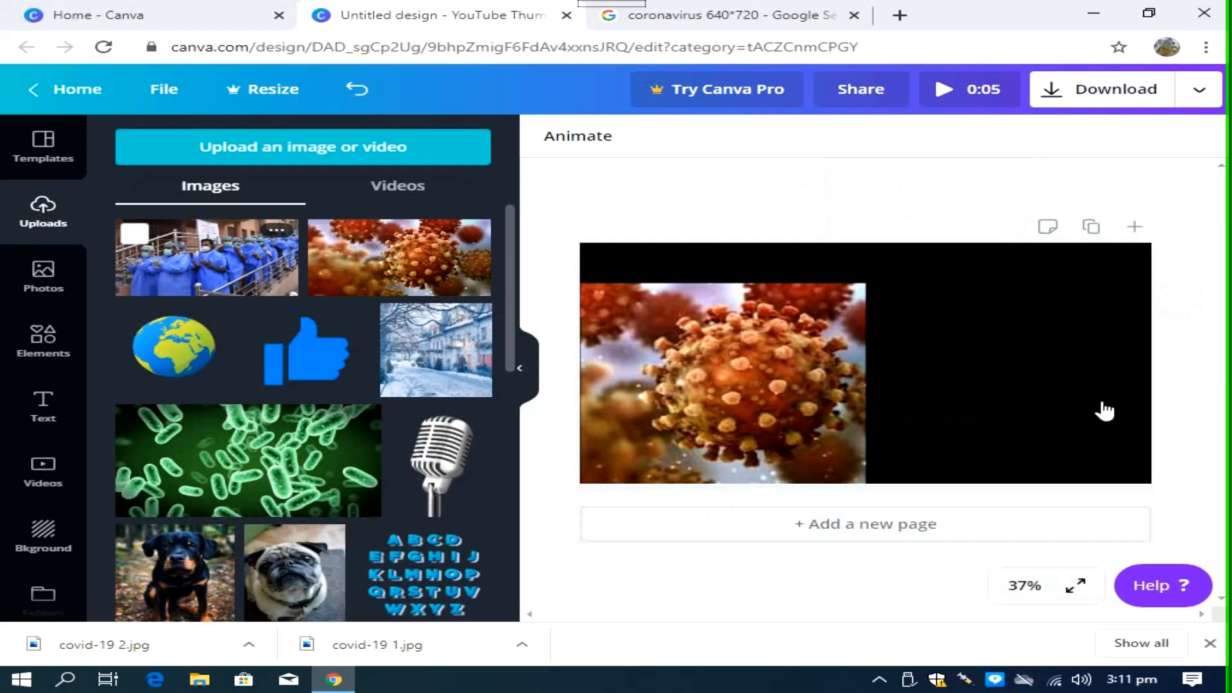
# Step: Add the blue-gowned people image, narrow and enlarge it, and fit it into the page's right half level with the virus image
pyautogui.click(206, 270)
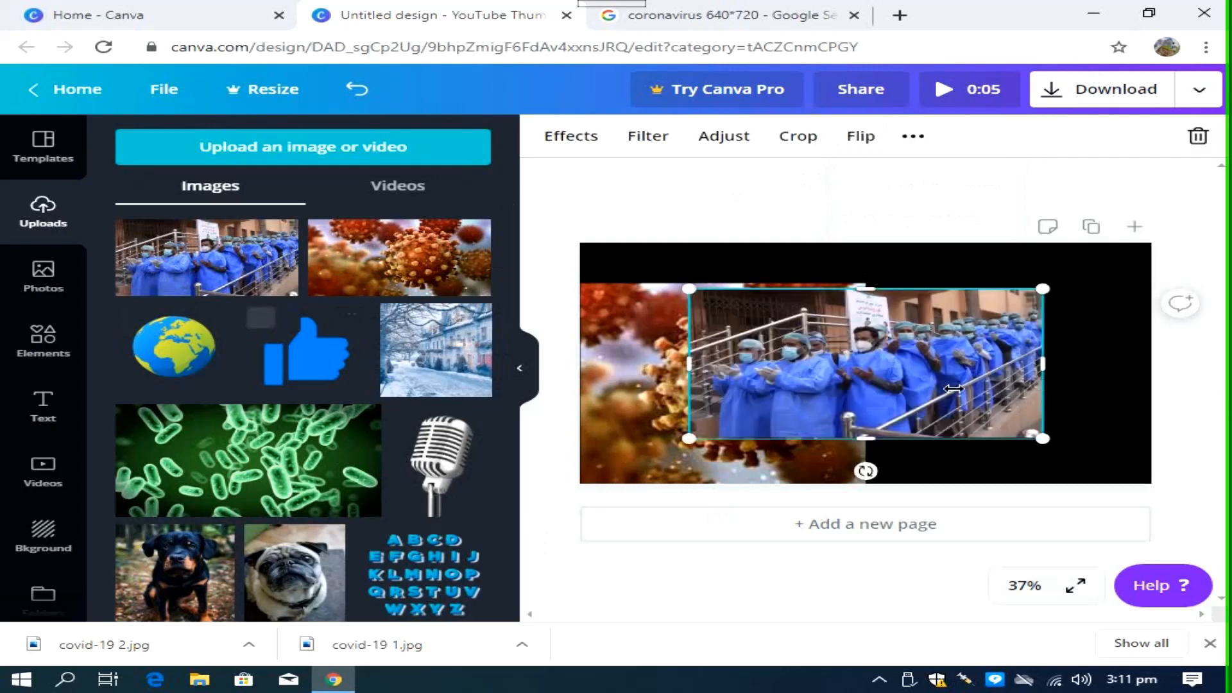
pyautogui.moveTo(1043, 364); pyautogui.dragTo(1015, 414)
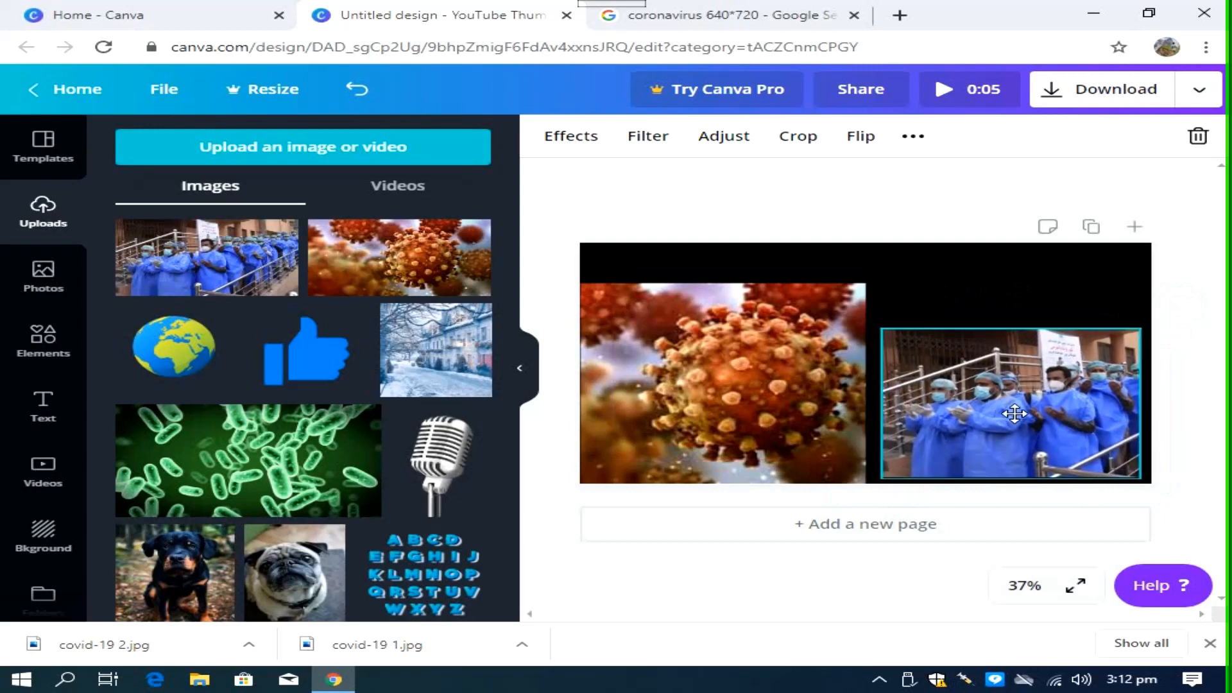
pyautogui.moveTo(907, 333); pyautogui.dragTo(1000, 308)
pyautogui.moveTo(1057, 418)
pyautogui.mouseDown()
pyautogui.moveTo(1048, 402)
pyautogui.moveTo(1043, 417)
pyautogui.mouseUp()
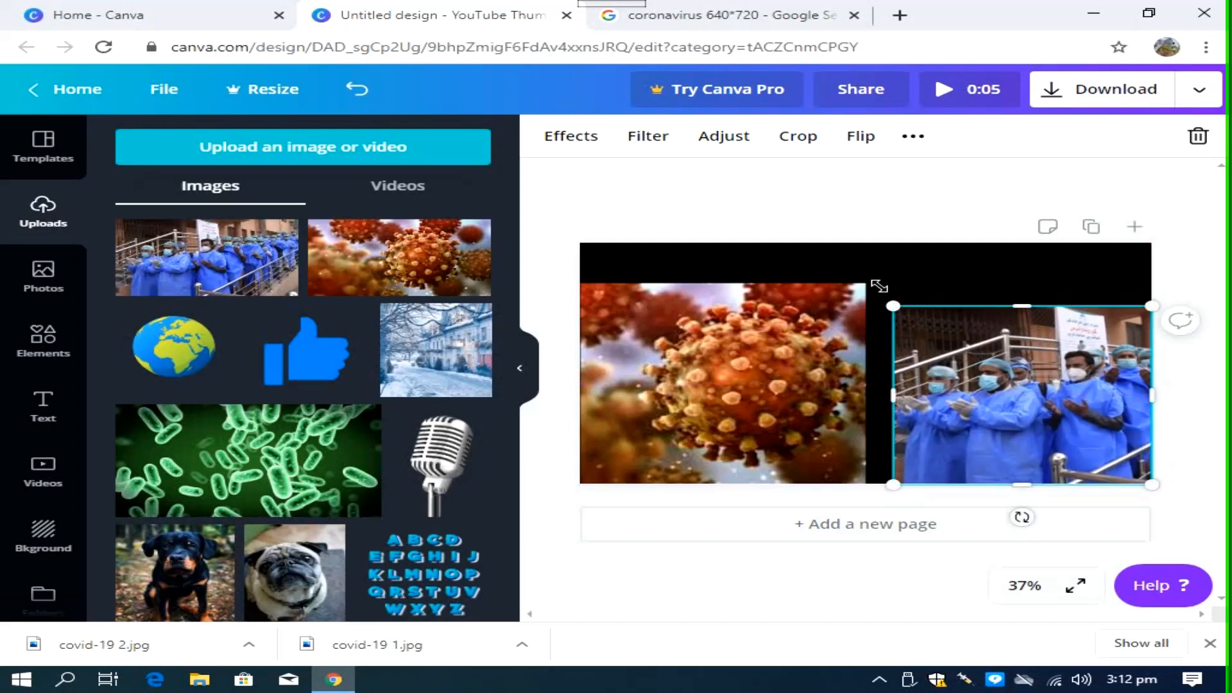
pyautogui.moveTo(876, 286); pyautogui.dragTo(1027, 280)
pyautogui.click(905, 195)
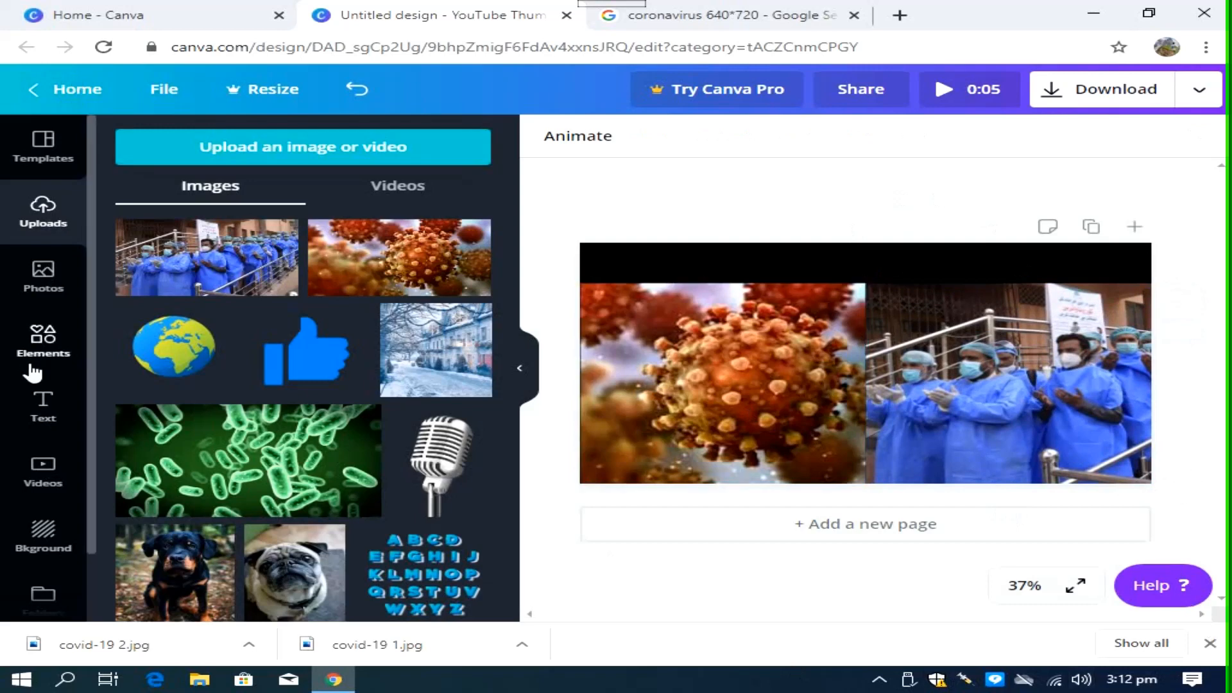
# Step: Add a heading text to the page and move it into the black band above the two images
pyautogui.click(44, 424)
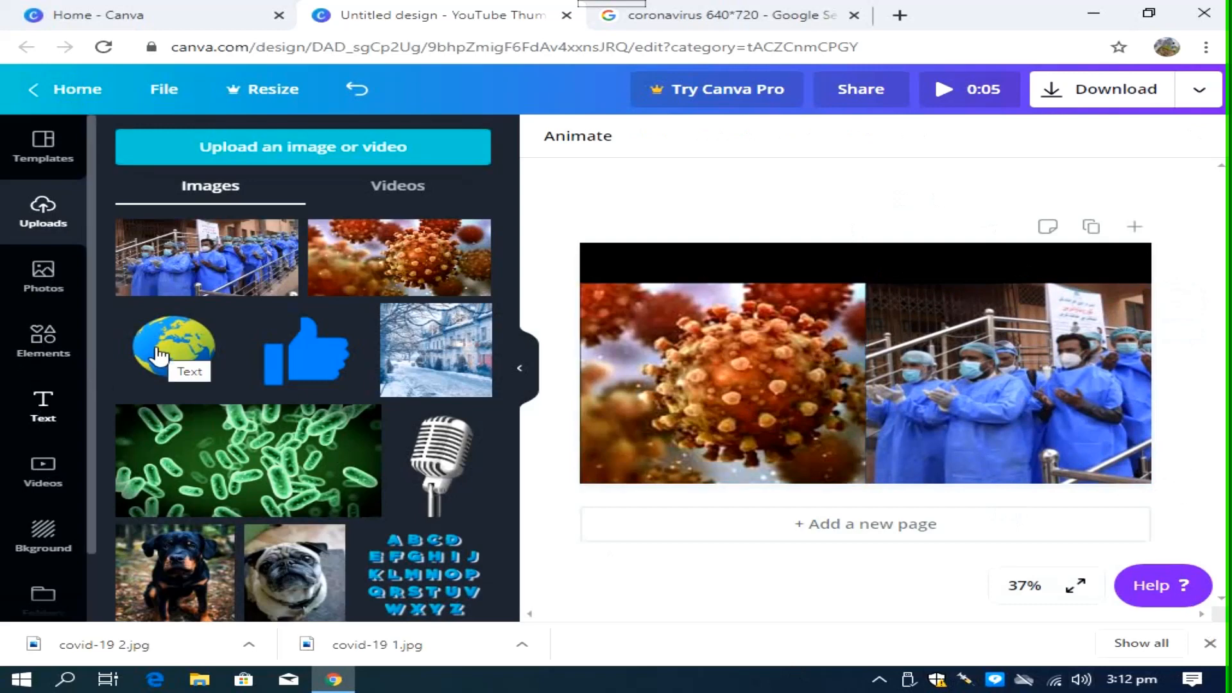
pyautogui.click(209, 228)
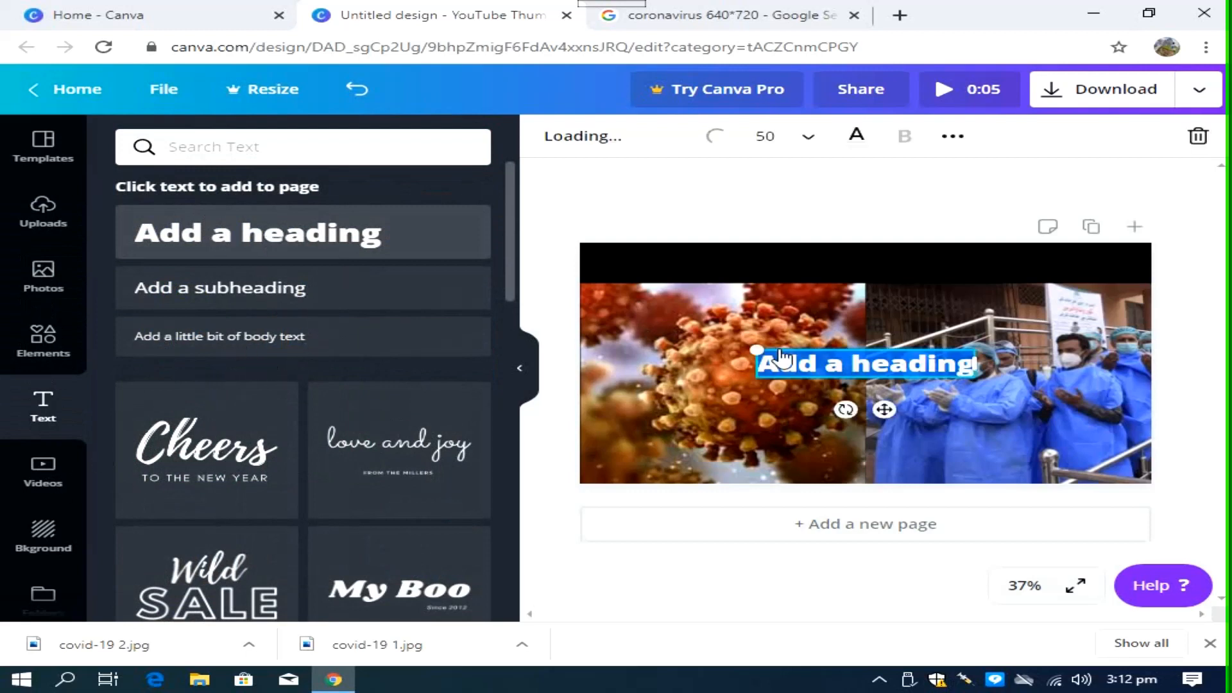
pyautogui.click(828, 348)
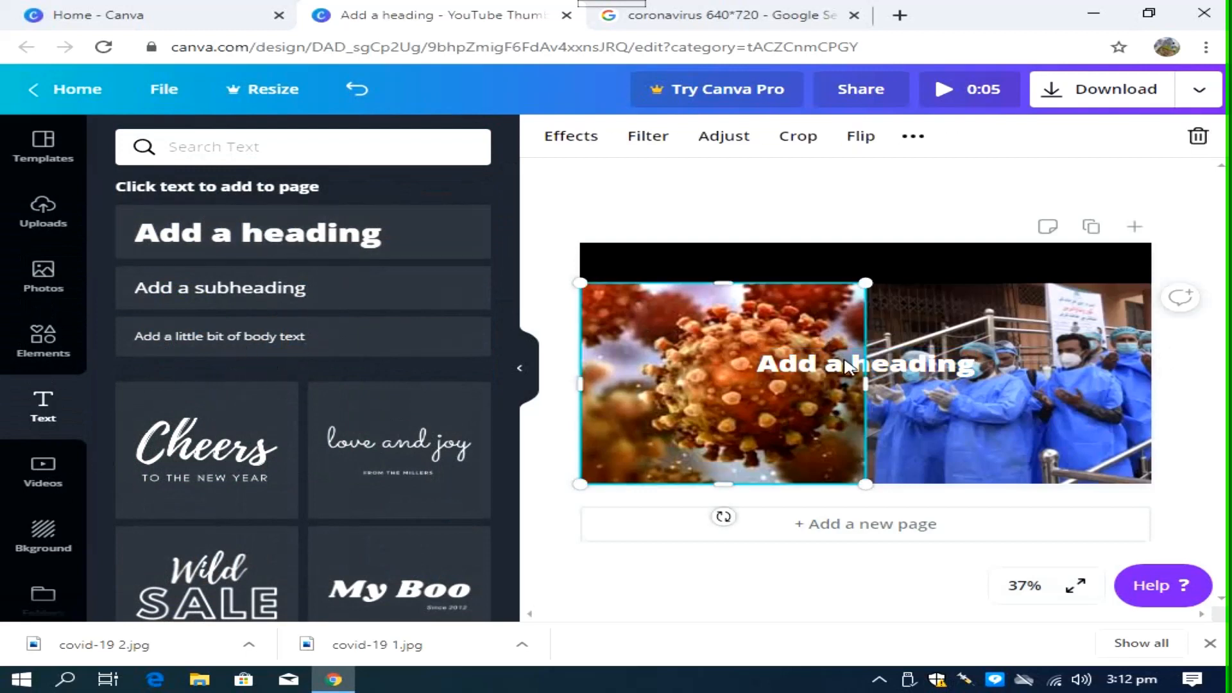
pyautogui.click(864, 204)
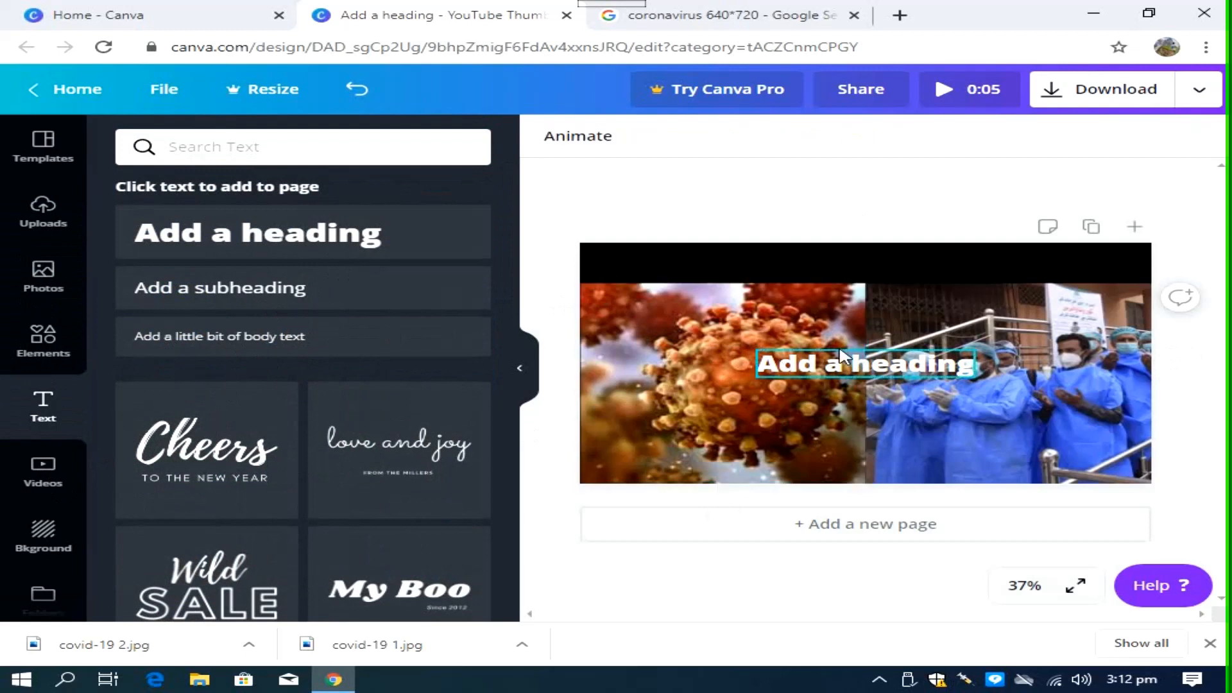
pyautogui.moveTo(867, 364); pyautogui.dragTo(862, 273)
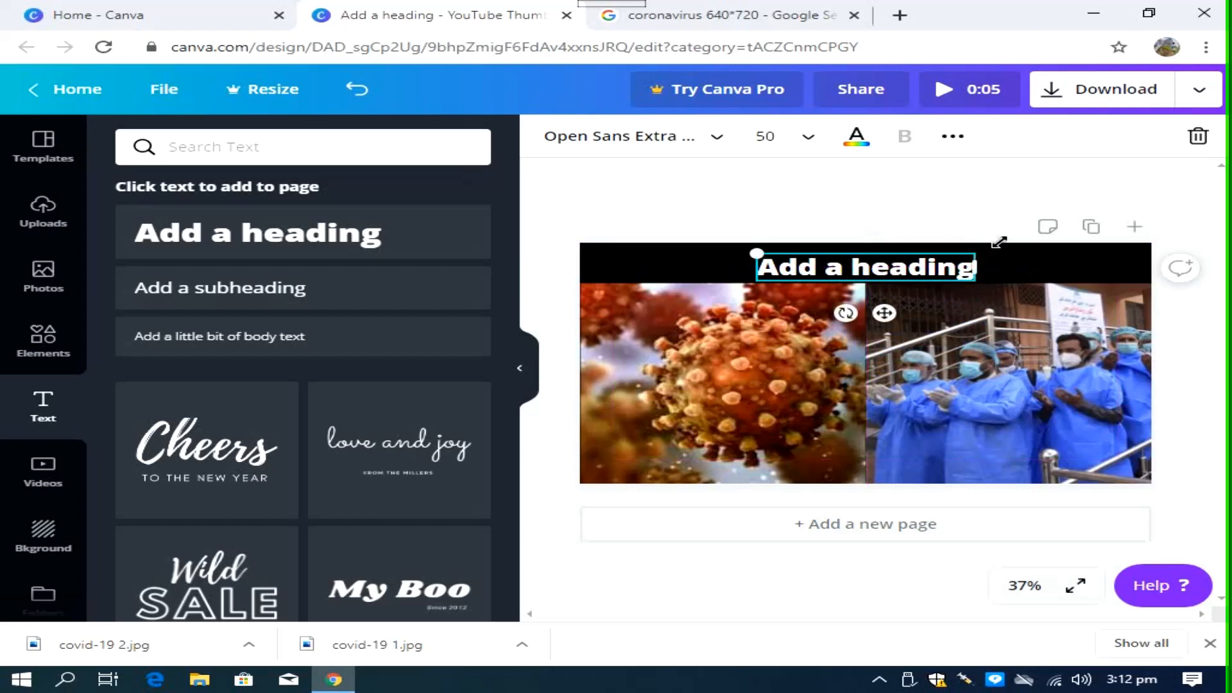
# Step: Enlarge the heading to font size about 60.1, center it, and stretch its text box across the full page width
pyautogui.moveTo(1014, 238)
pyautogui.mouseDown()
pyautogui.moveTo(1013, 255)
pyautogui.moveTo(1025, 236)
pyautogui.mouseUp()
pyautogui.moveTo(929, 263)
pyautogui.mouseDown()
pyautogui.moveTo(904, 257)
pyautogui.moveTo(908, 267)
pyautogui.mouseUp()
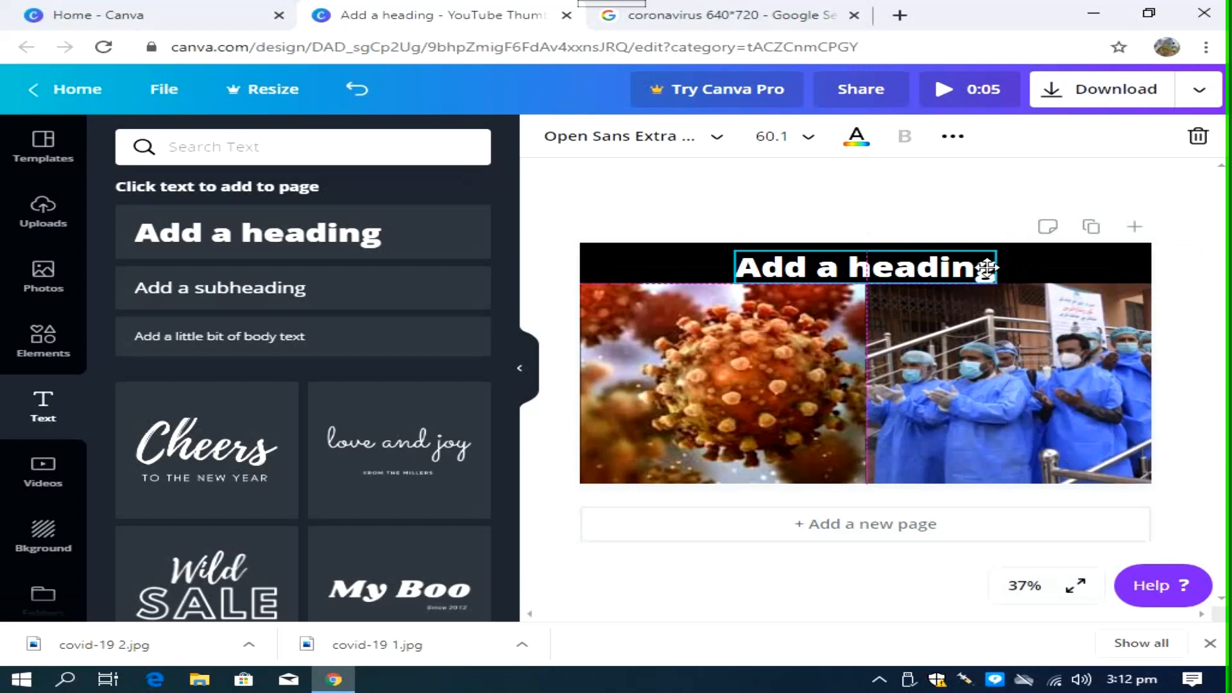
pyautogui.moveTo(997, 266); pyautogui.dragTo(1152, 267)
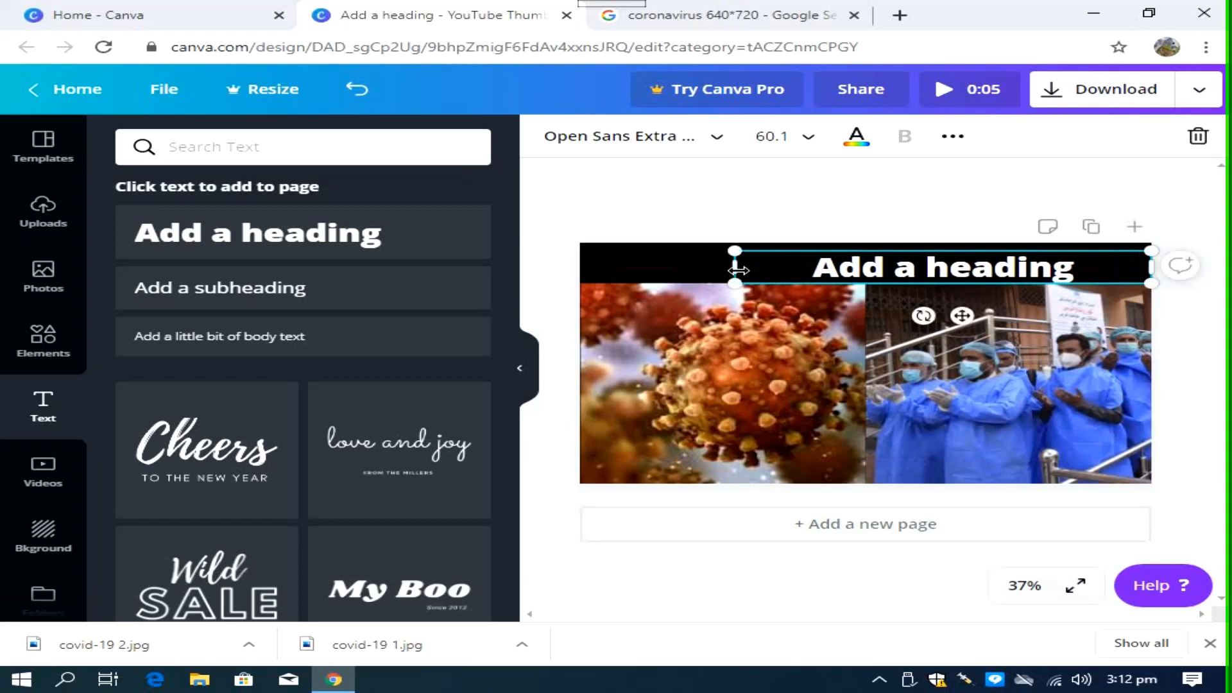
pyautogui.moveTo(736, 267); pyautogui.dragTo(575, 273)
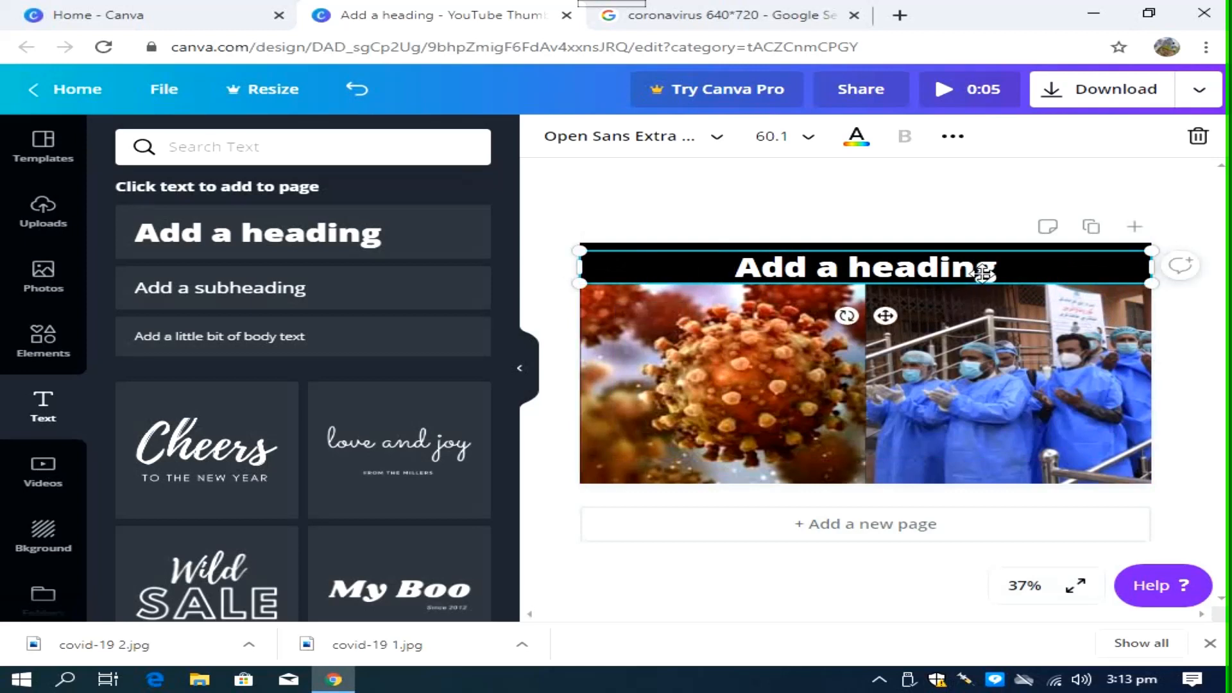
# Step: Replace the heading's placeholder text with "Covid-19 cases hit 8 Million"
pyautogui.moveTo(1025, 270); pyautogui.dragTo(710, 274)
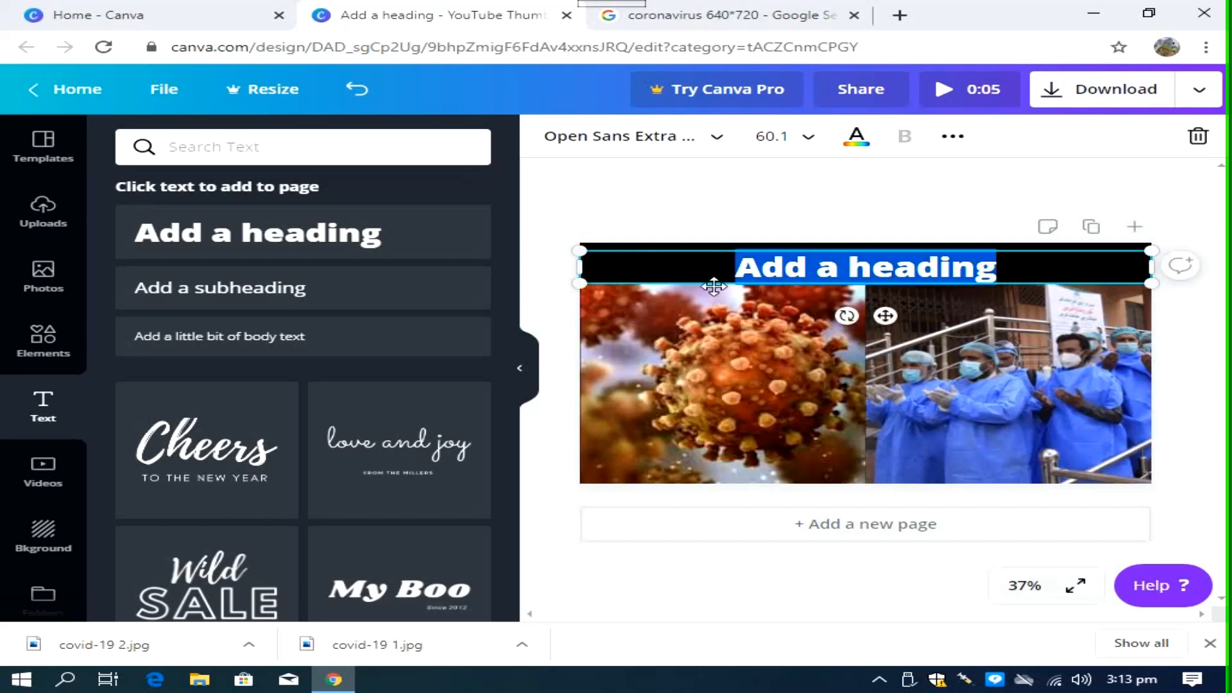
pyautogui.write('C')
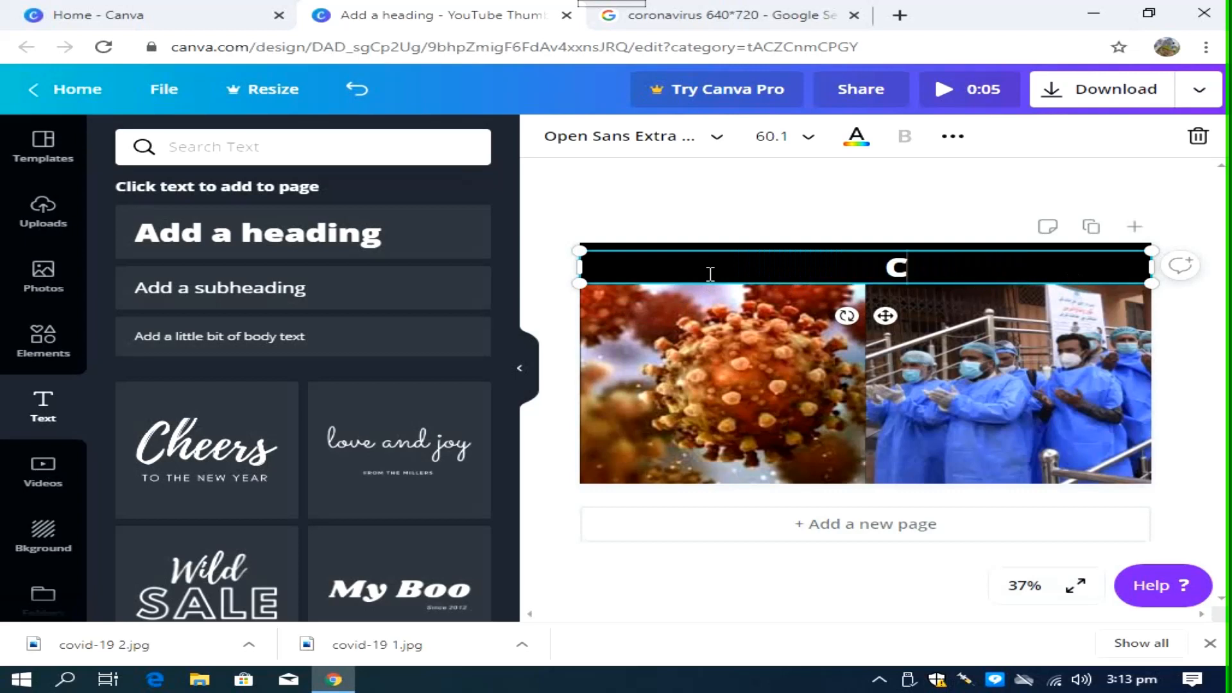
pyautogui.write('i')
pyautogui.press('BackSpace')
pyautogui.write('ovid-1')
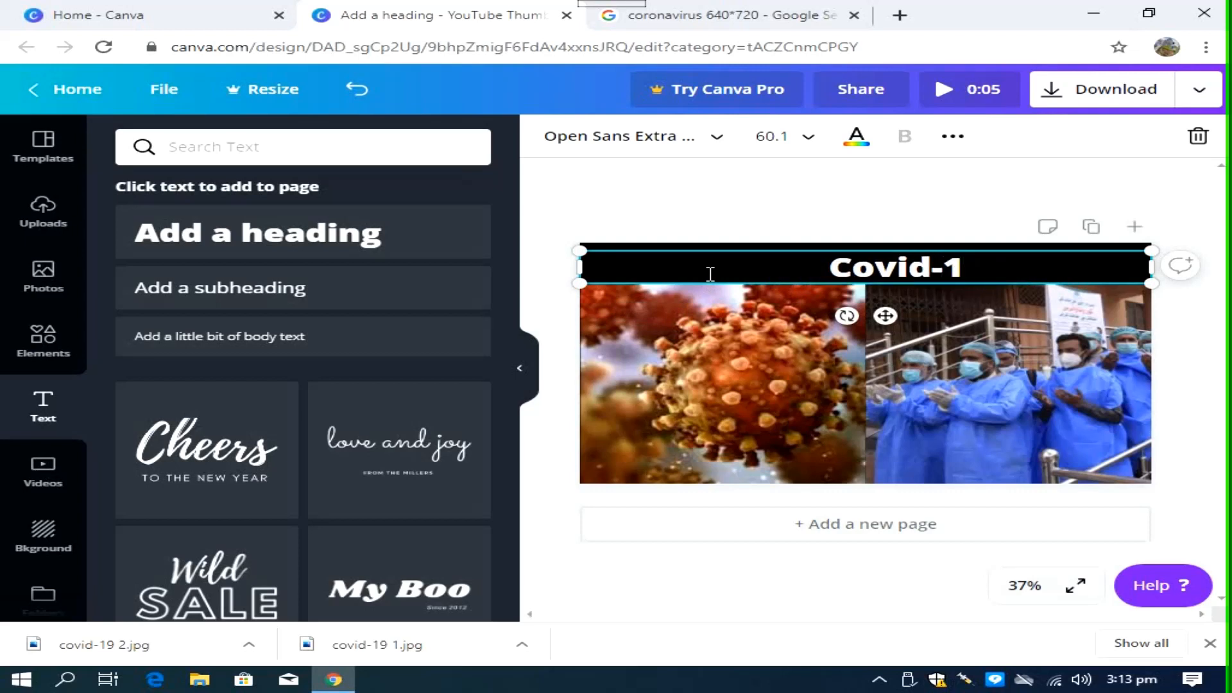
pyautogui.write('9 cases ')
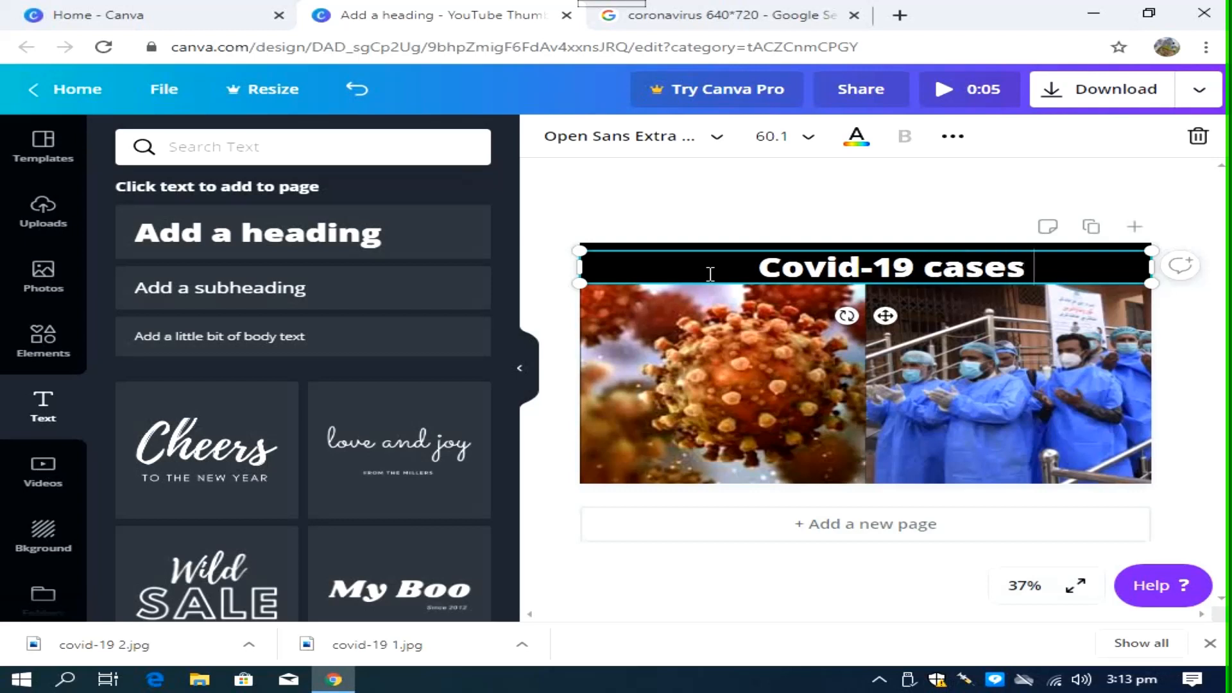
pyautogui.write('hit ')
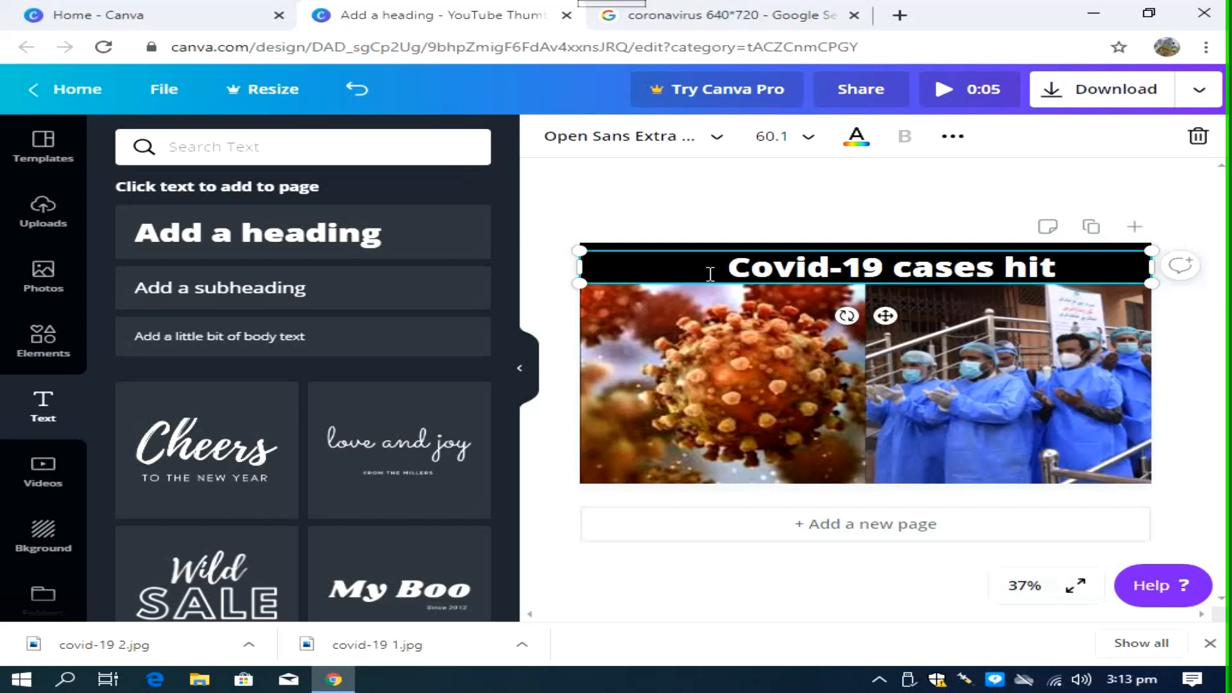
pyautogui.write('8 m')
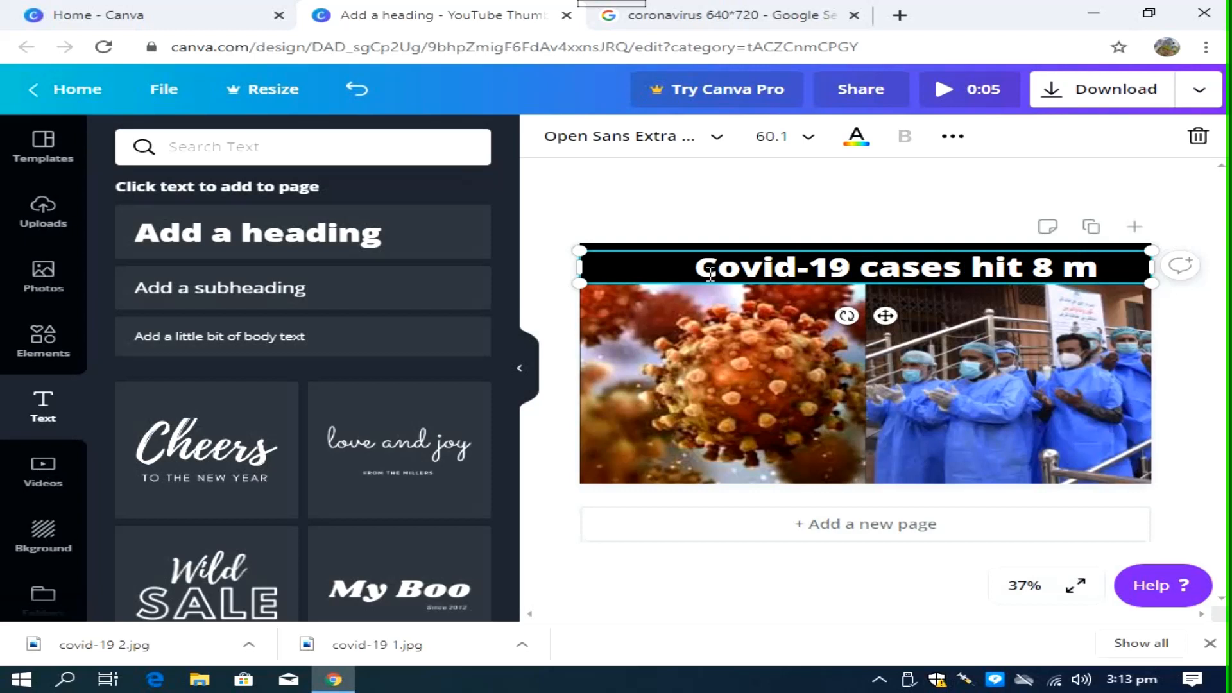
pyautogui.write('illi')
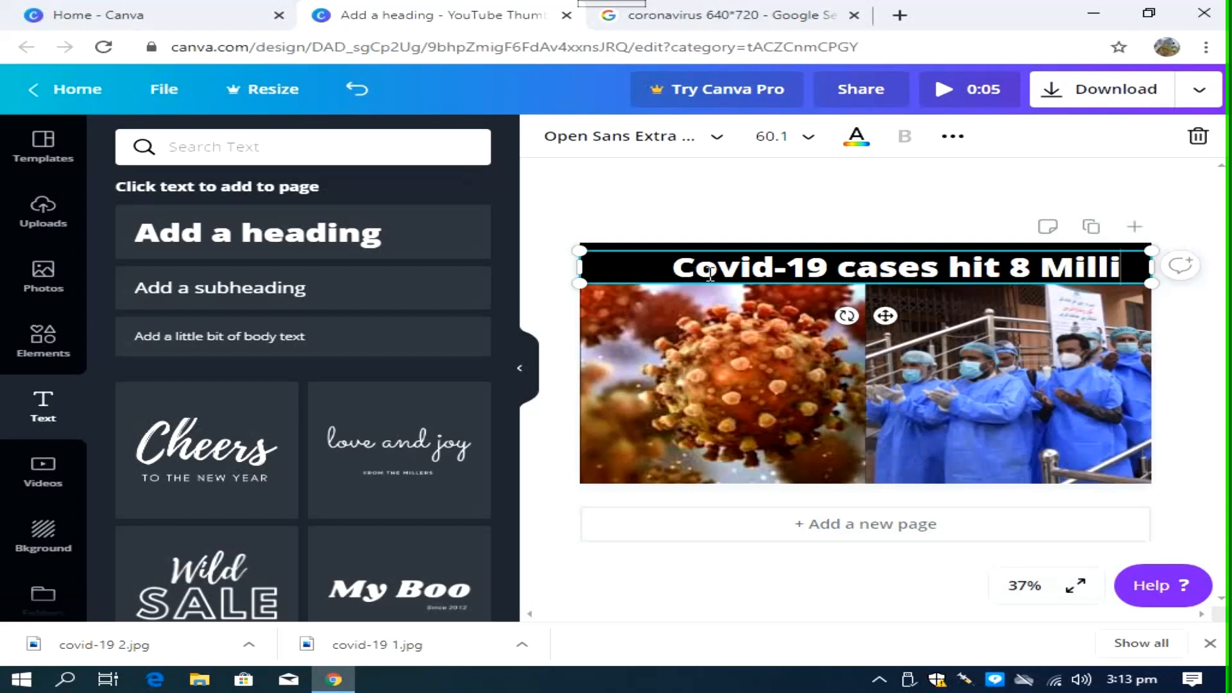
pyautogui.write('on')
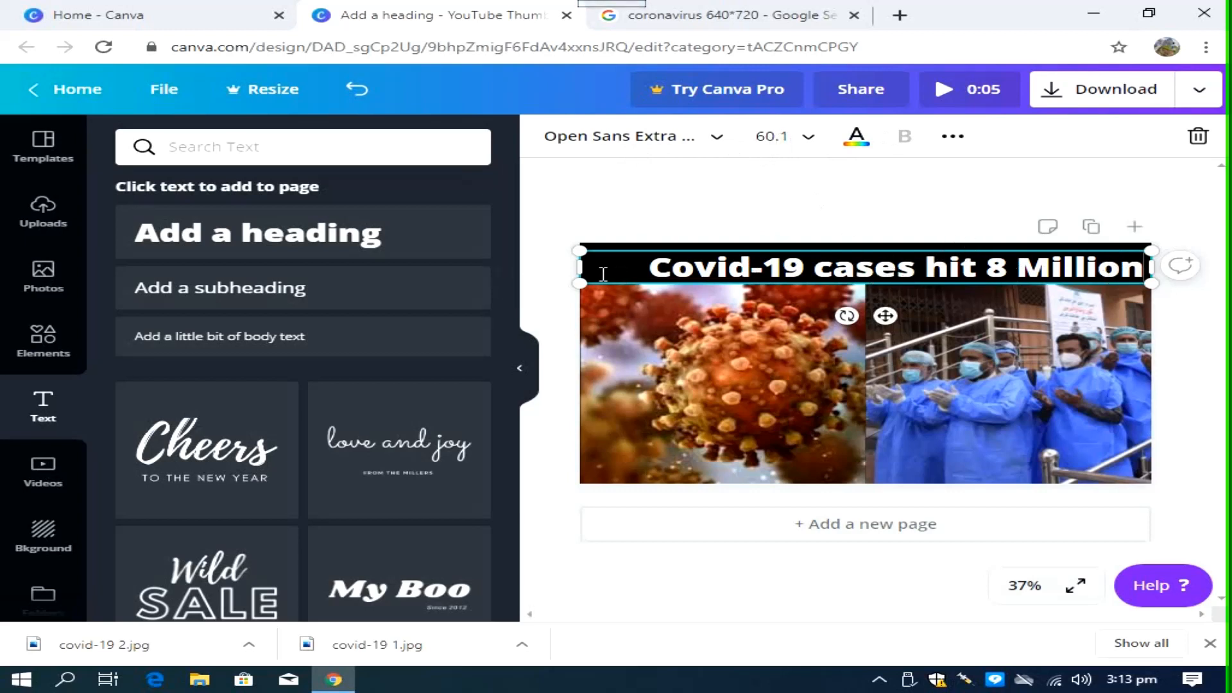
# Step: Shift the heading text box slightly left within the black band and close the coronavirus awareness notice
pyautogui.moveTo(630, 267); pyautogui.dragTo(582, 260)
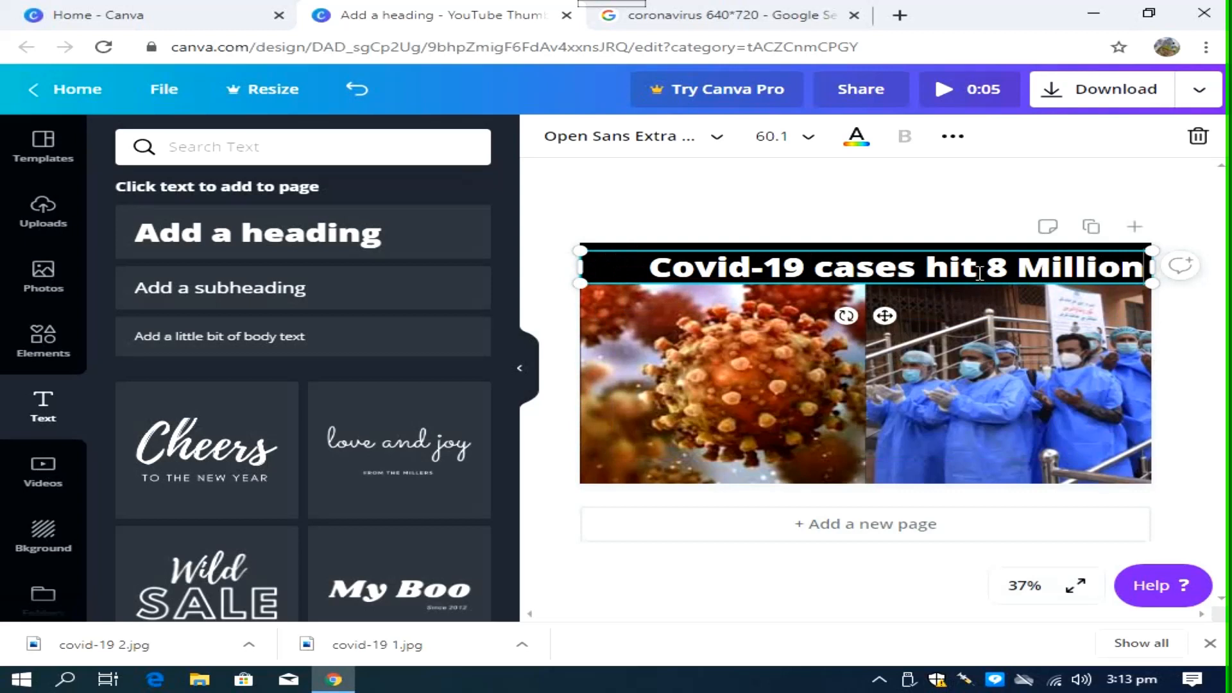
pyautogui.moveTo(969, 269); pyautogui.dragTo(944, 269)
pyautogui.moveTo(887, 315); pyautogui.dragTo(861, 313)
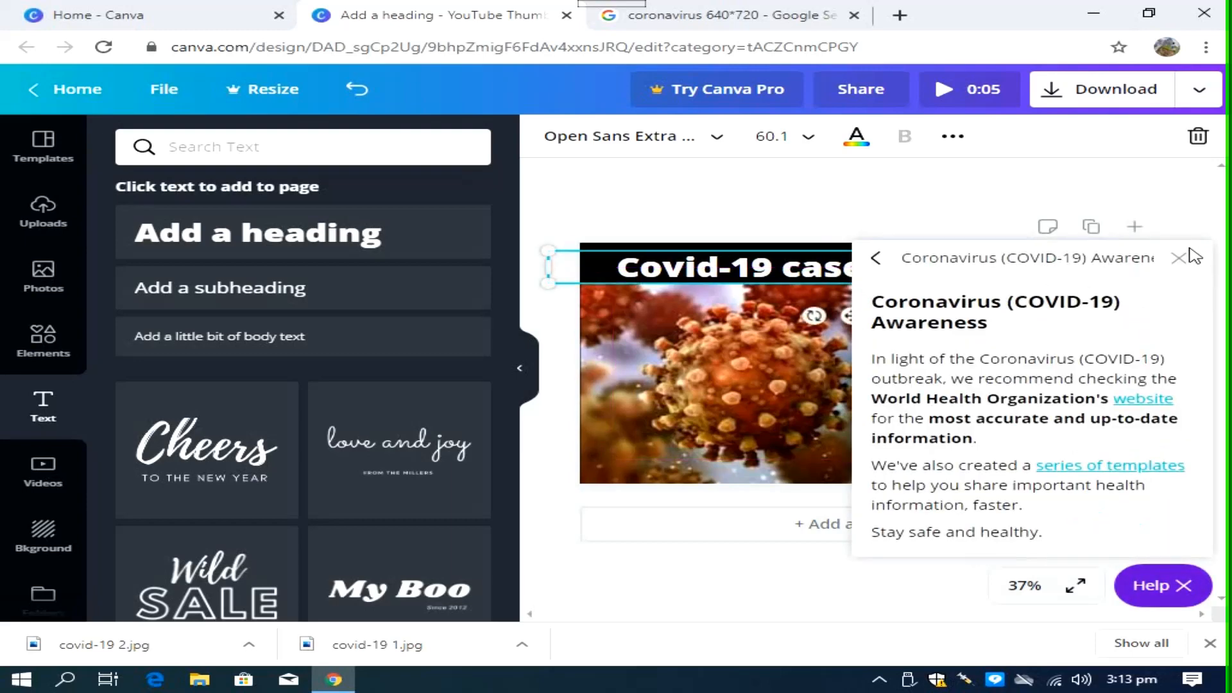
pyautogui.click(1181, 259)
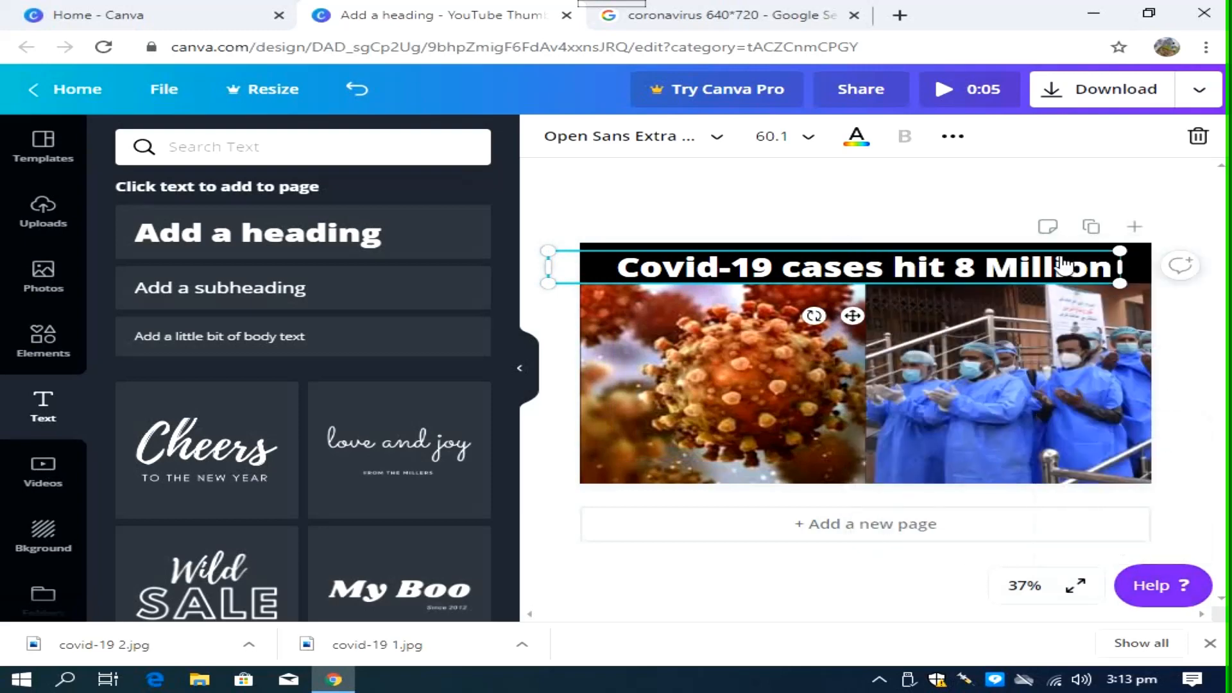
pyautogui.click(910, 210)
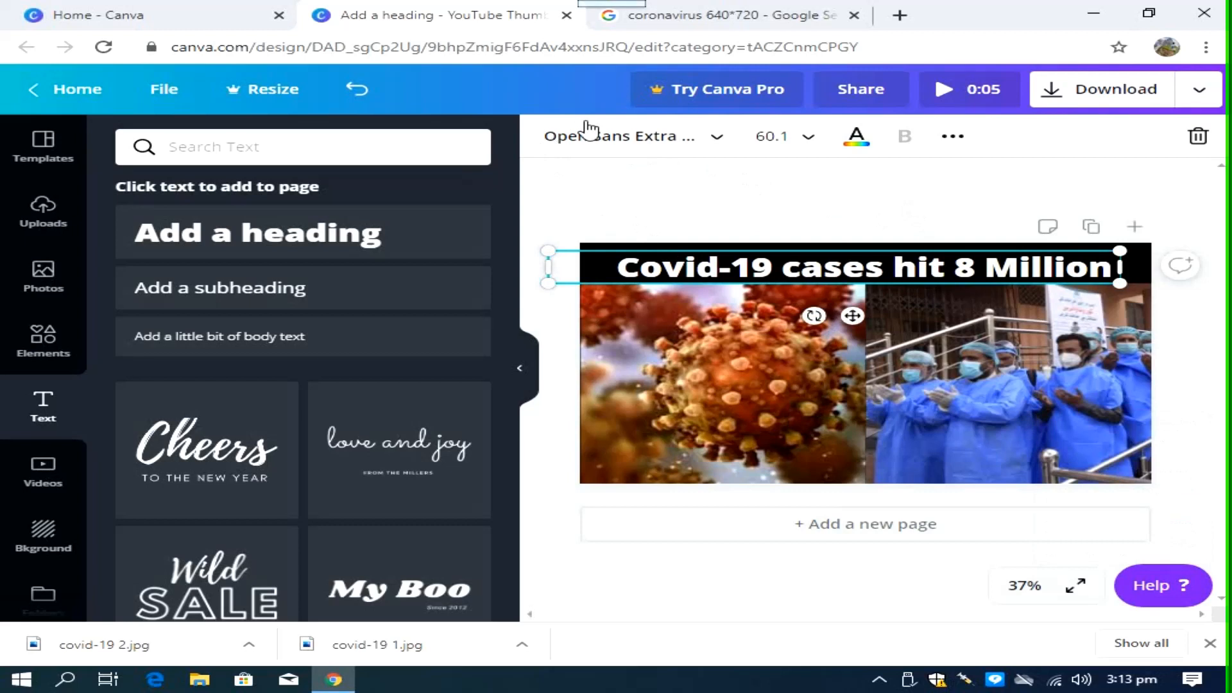
# Step: Change the heading's font to Gagalin
pyautogui.click(634, 148)
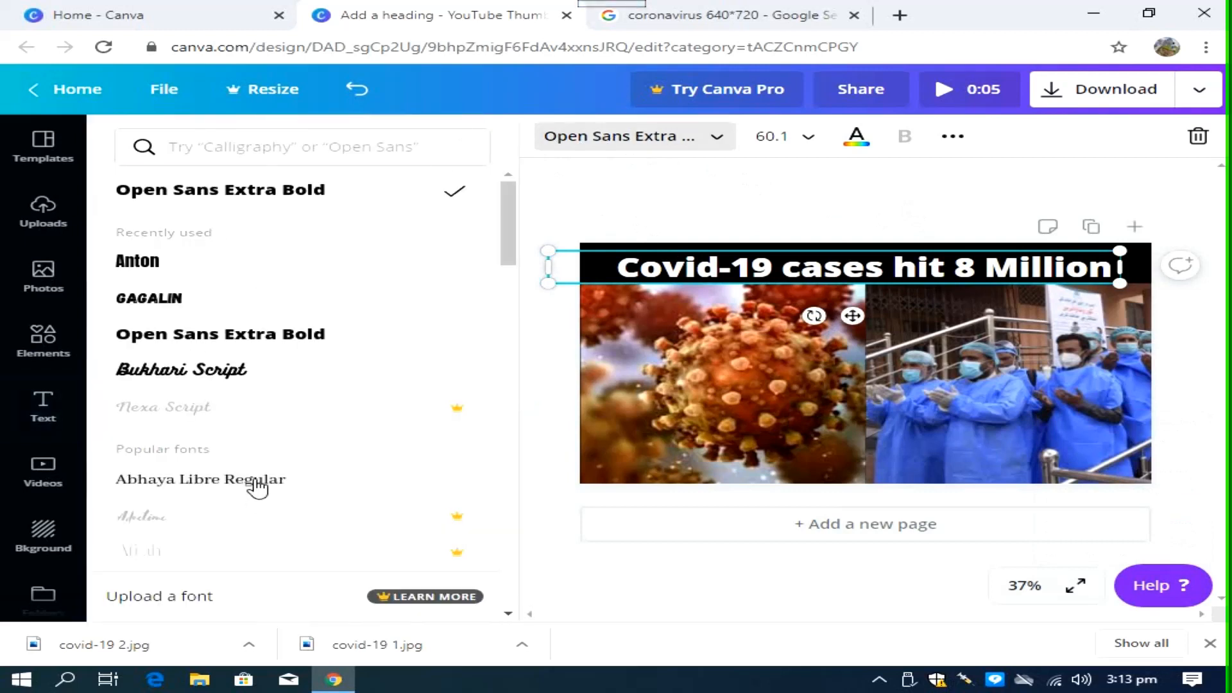
pyautogui.scroll(-5, 407, 462)
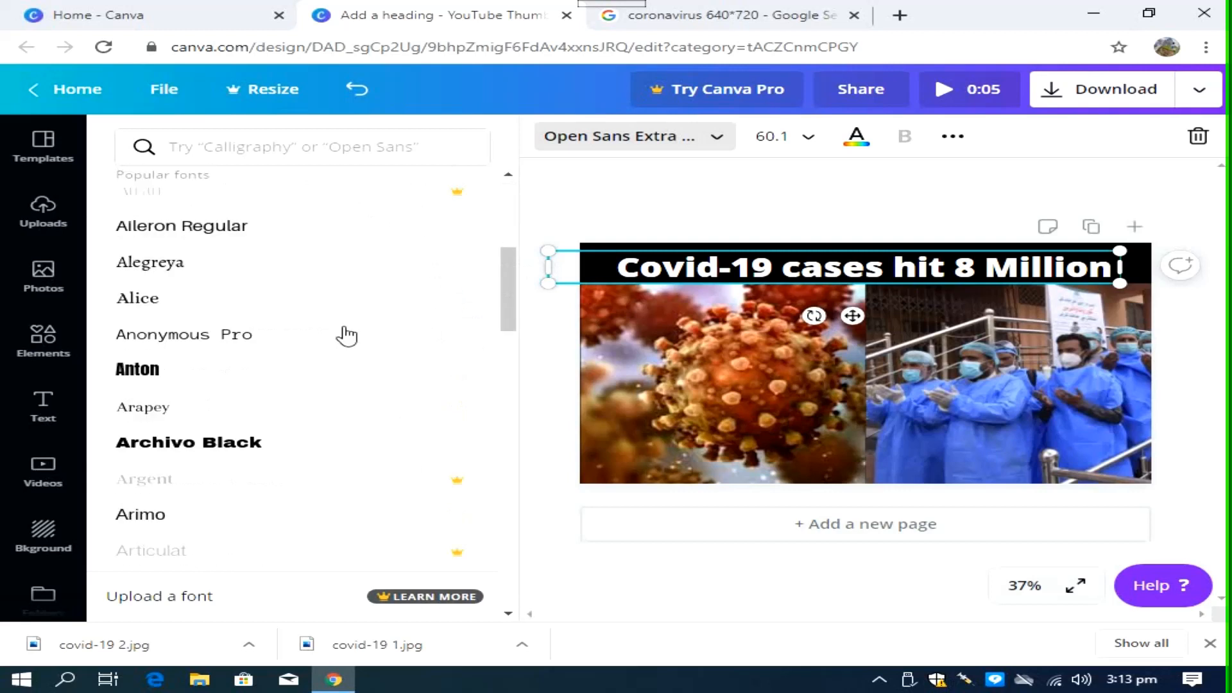
pyautogui.scroll(5, 342, 448)
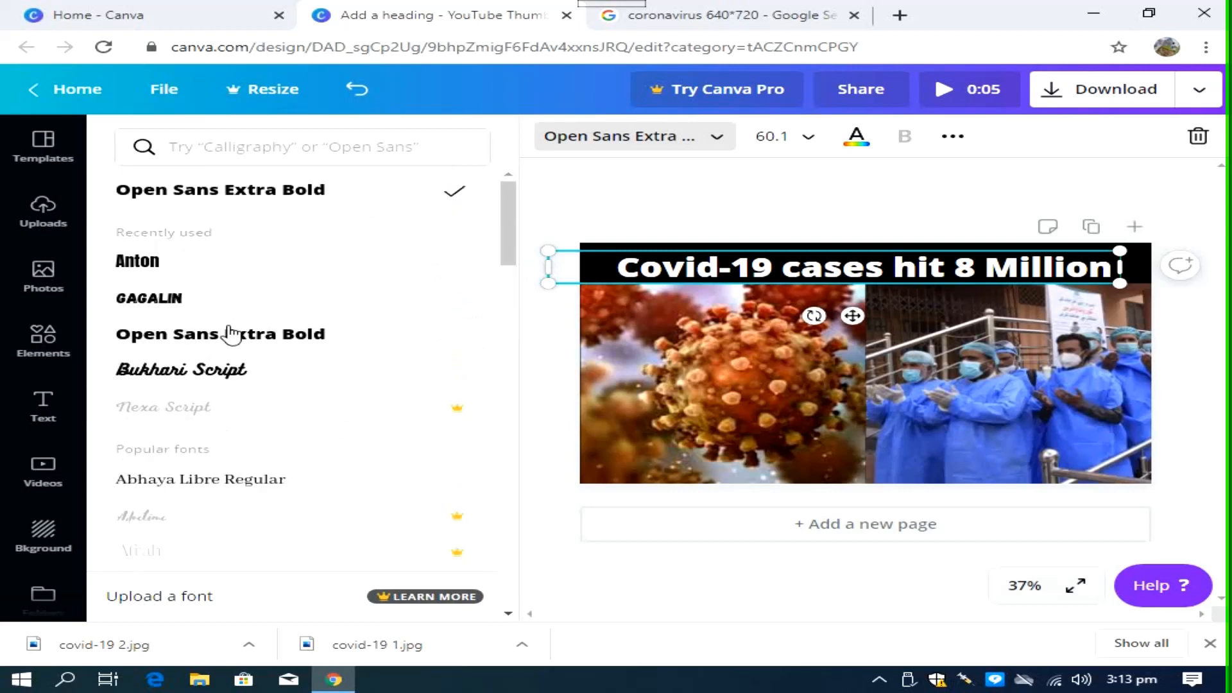
pyautogui.click(181, 315)
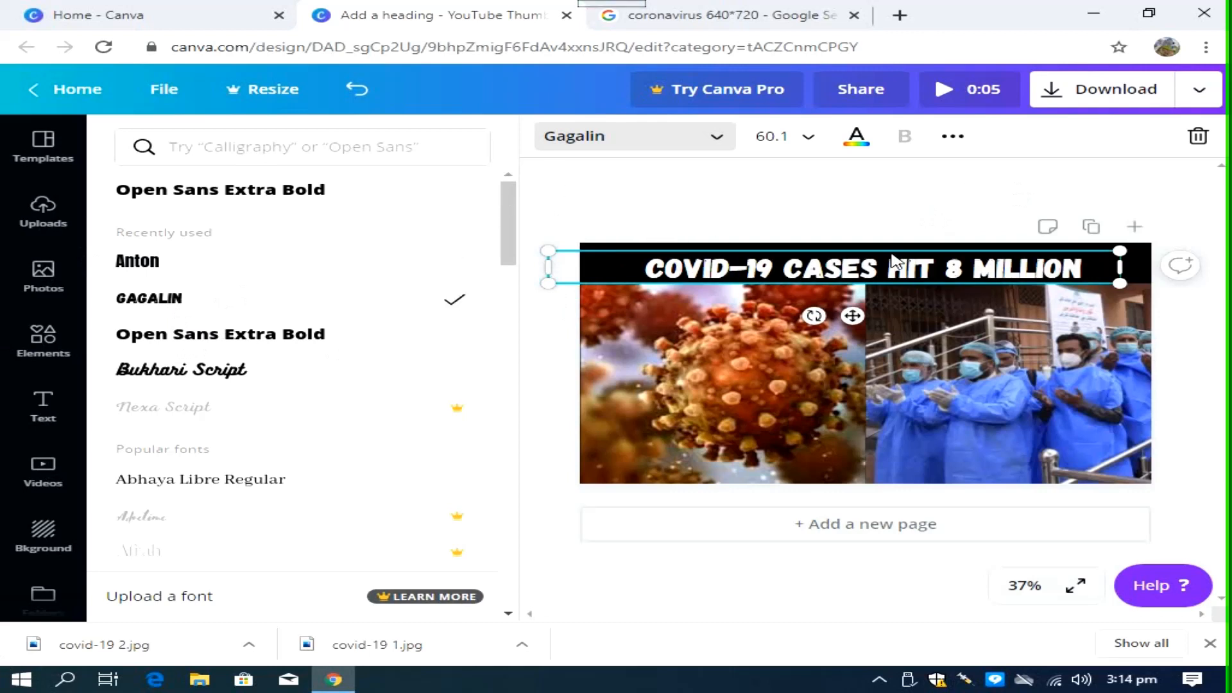
# Step: Enlarge the heading to font size about 63.5, nudge it slightly left in the black band, and deselect it
pyautogui.moveTo(1125, 249); pyautogui.dragTo(1176, 245)
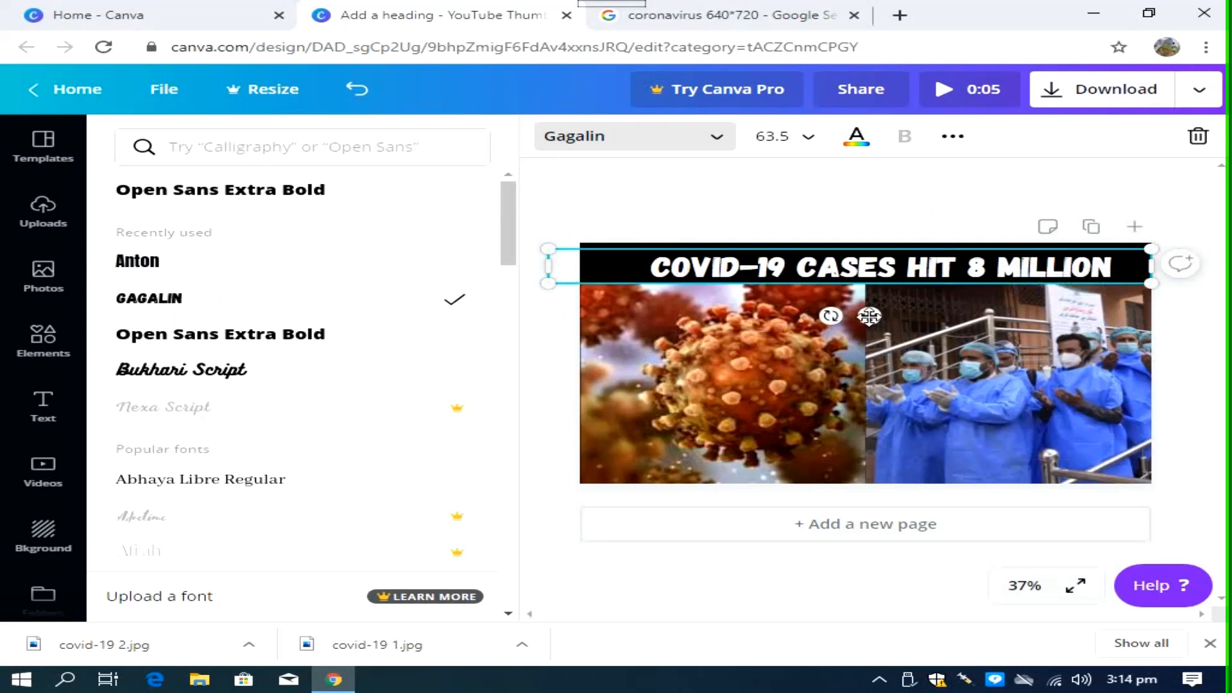
pyautogui.moveTo(848, 317)
pyautogui.mouseDown()
pyautogui.moveTo(832, 317)
pyautogui.moveTo(861, 317)
pyautogui.mouseUp()
pyautogui.click(865, 161)
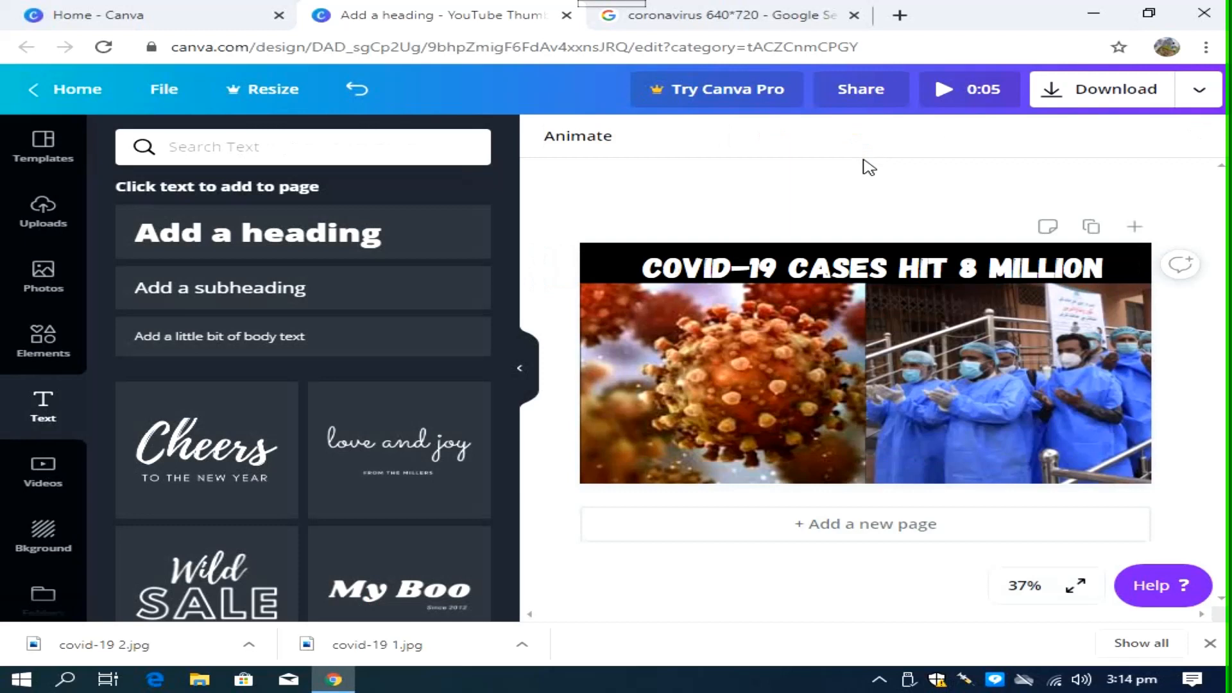
# Step: Close the video download options and set the page animation to None
pyautogui.click(1080, 106)
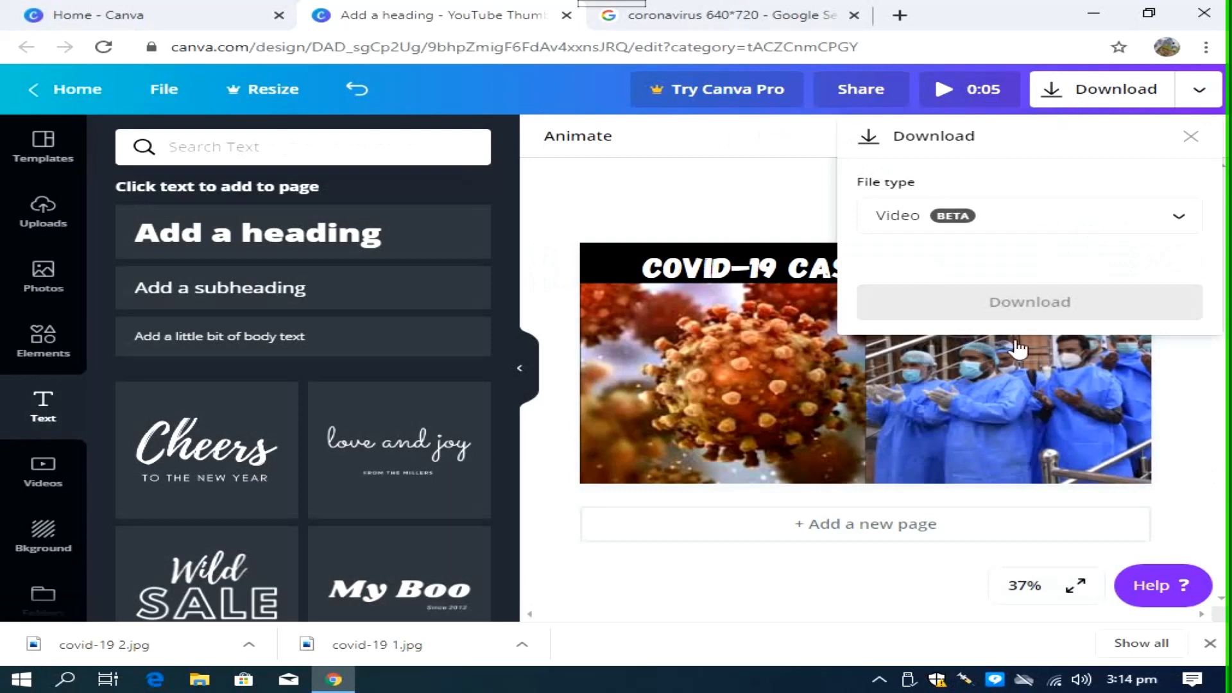
pyautogui.click(778, 203)
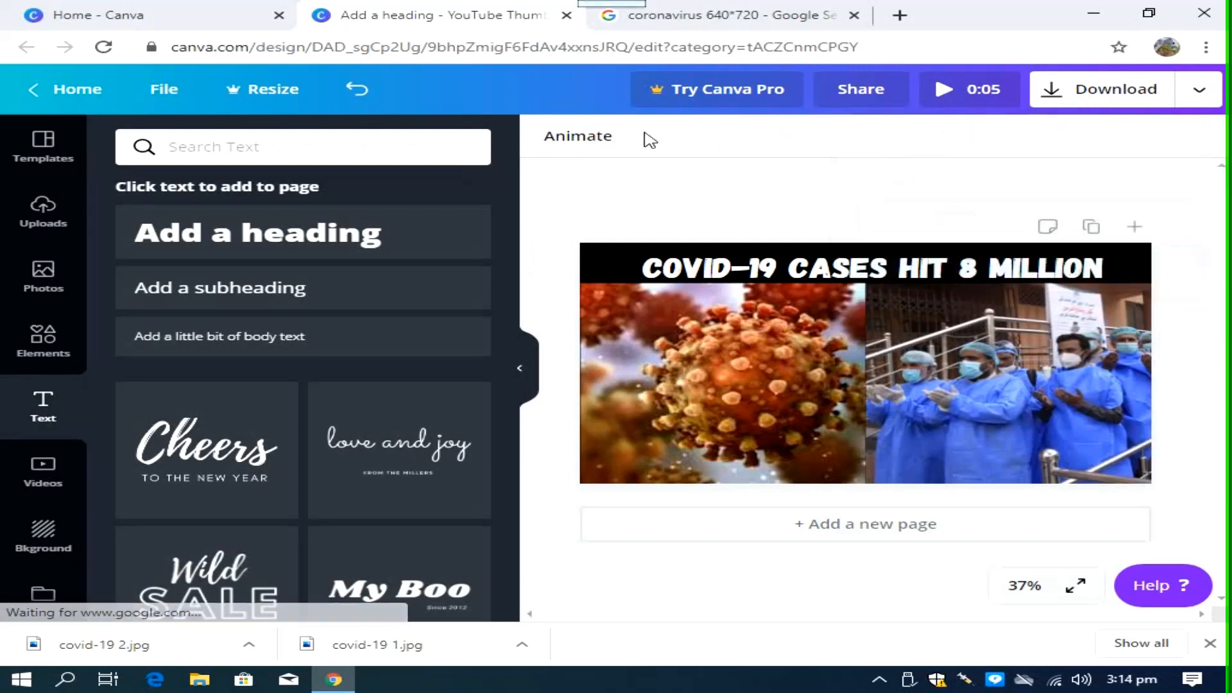
pyautogui.click(581, 137)
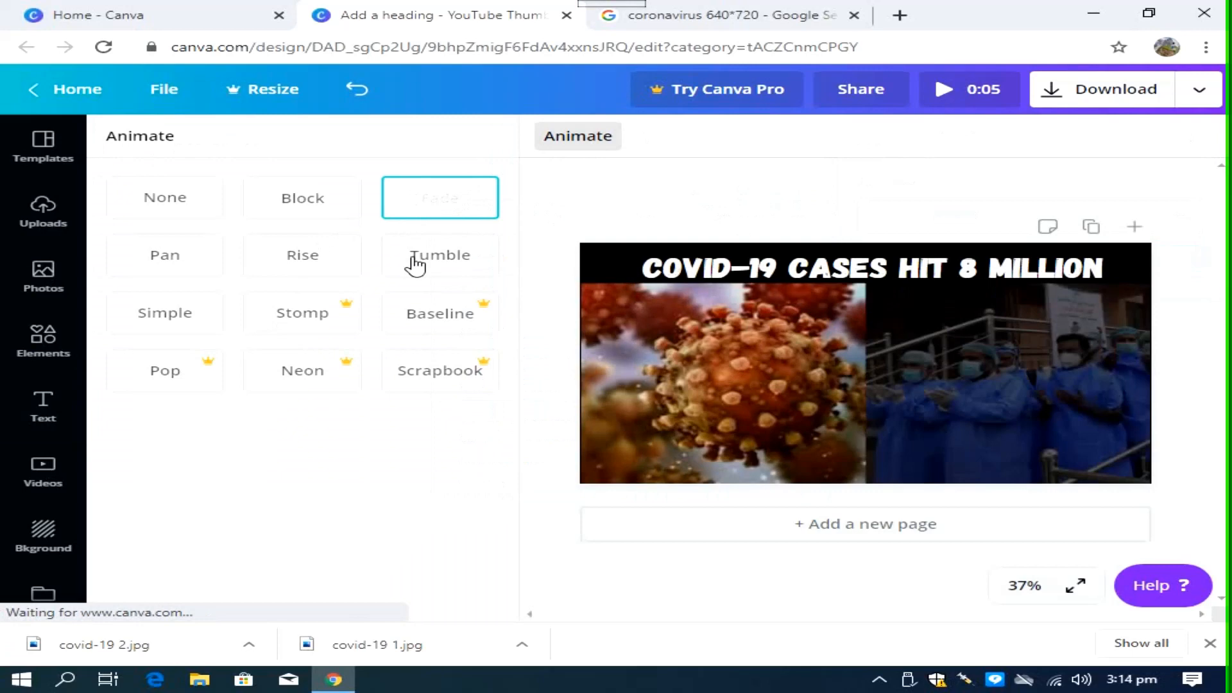
pyautogui.click(208, 212)
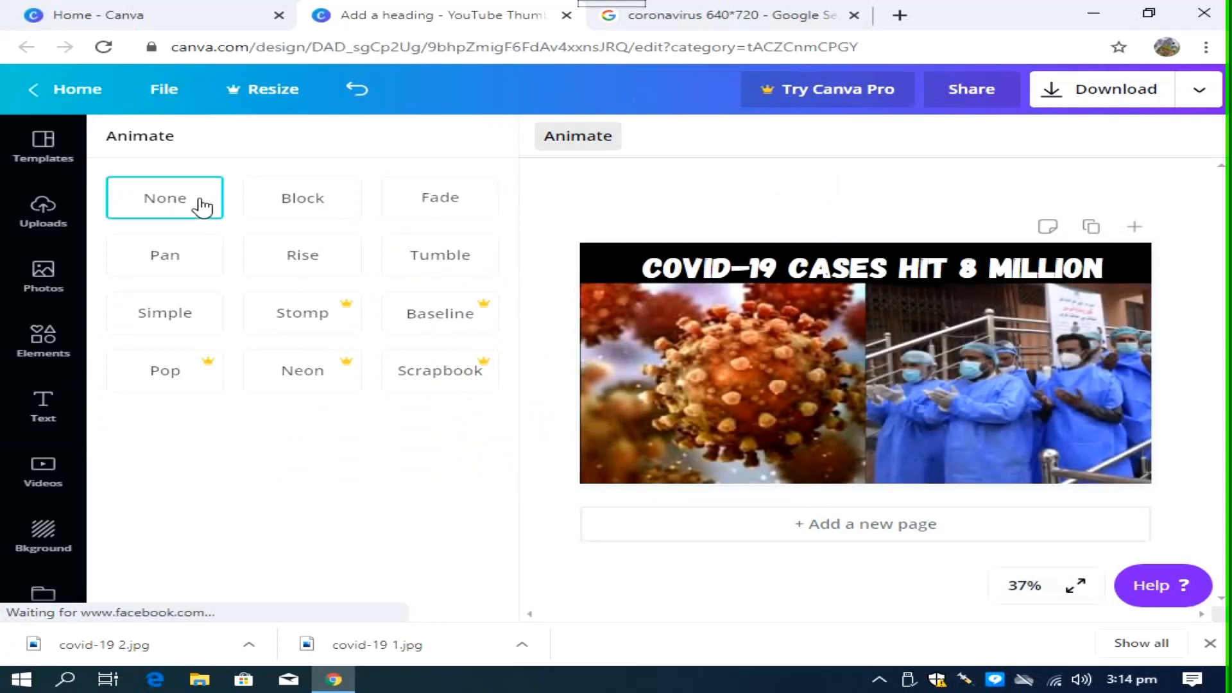
pyautogui.click(585, 187)
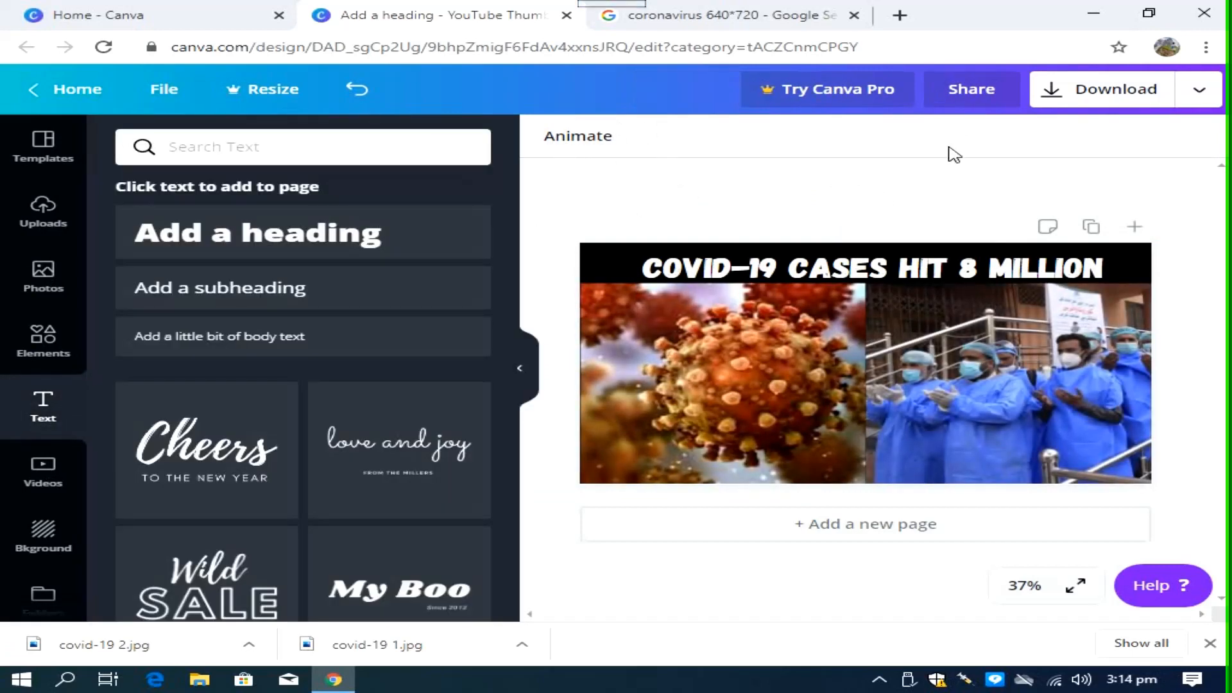
# Step: Download the thumbnail as a PNG image and dismiss the Canva Pro trial offer
pyautogui.click(1128, 92)
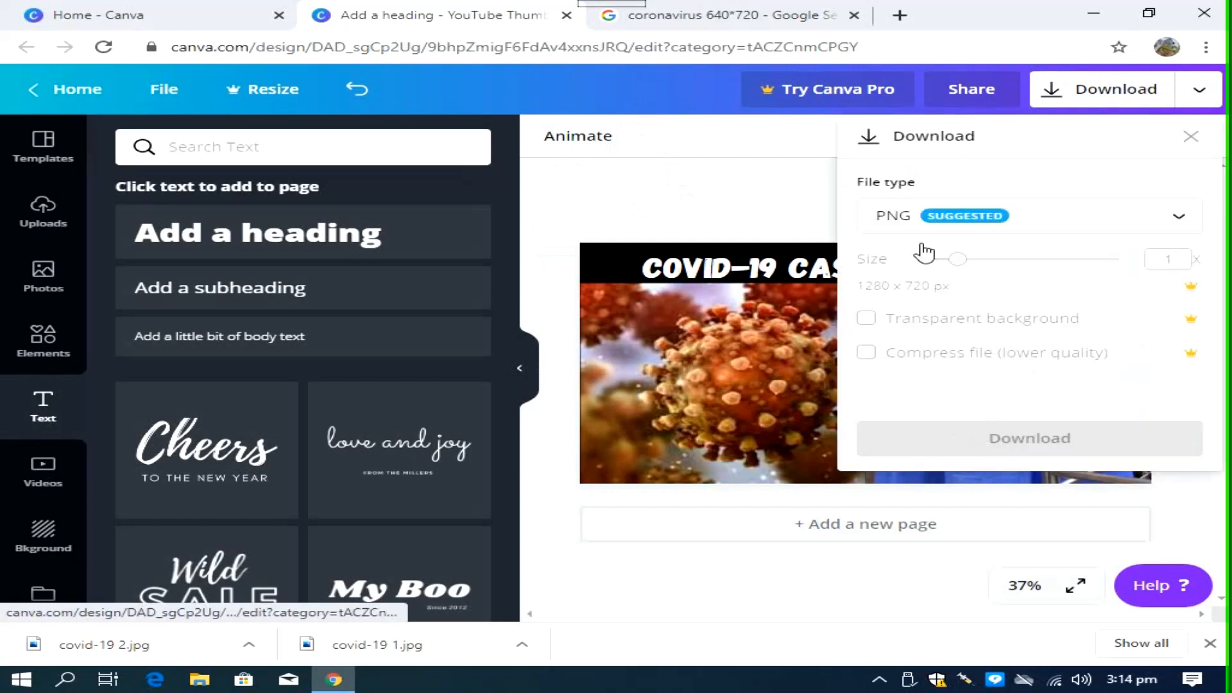
pyautogui.click(924, 216)
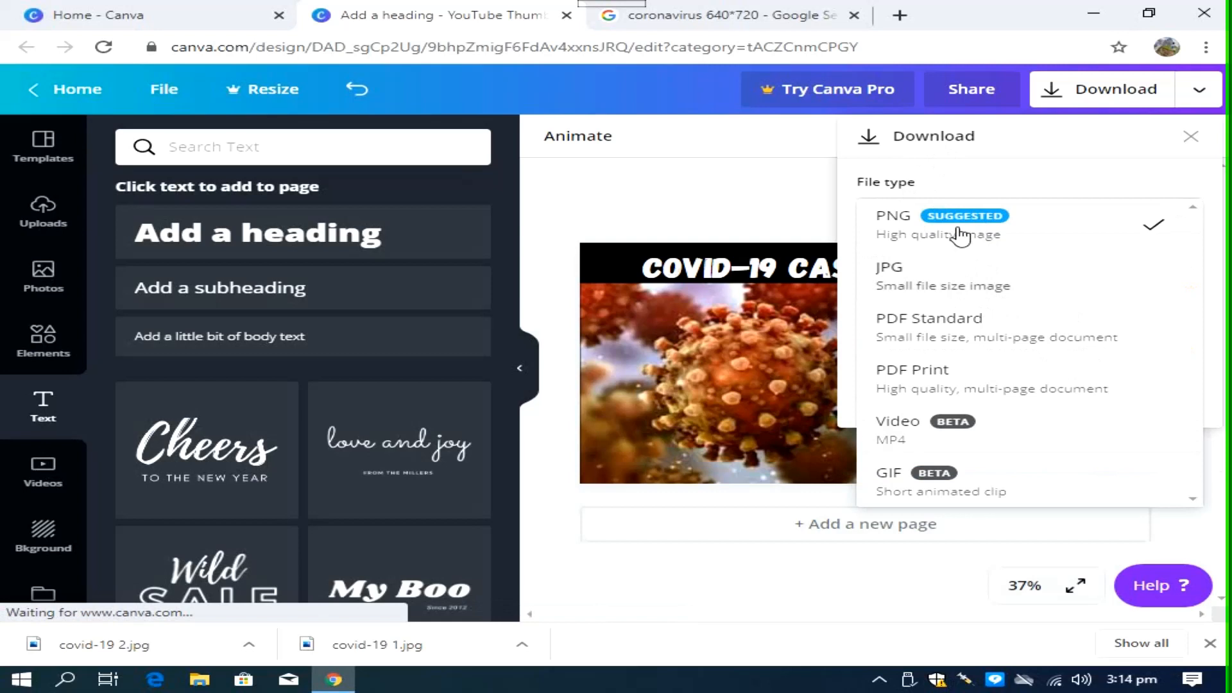
pyautogui.click(1046, 174)
pyautogui.click(996, 405)
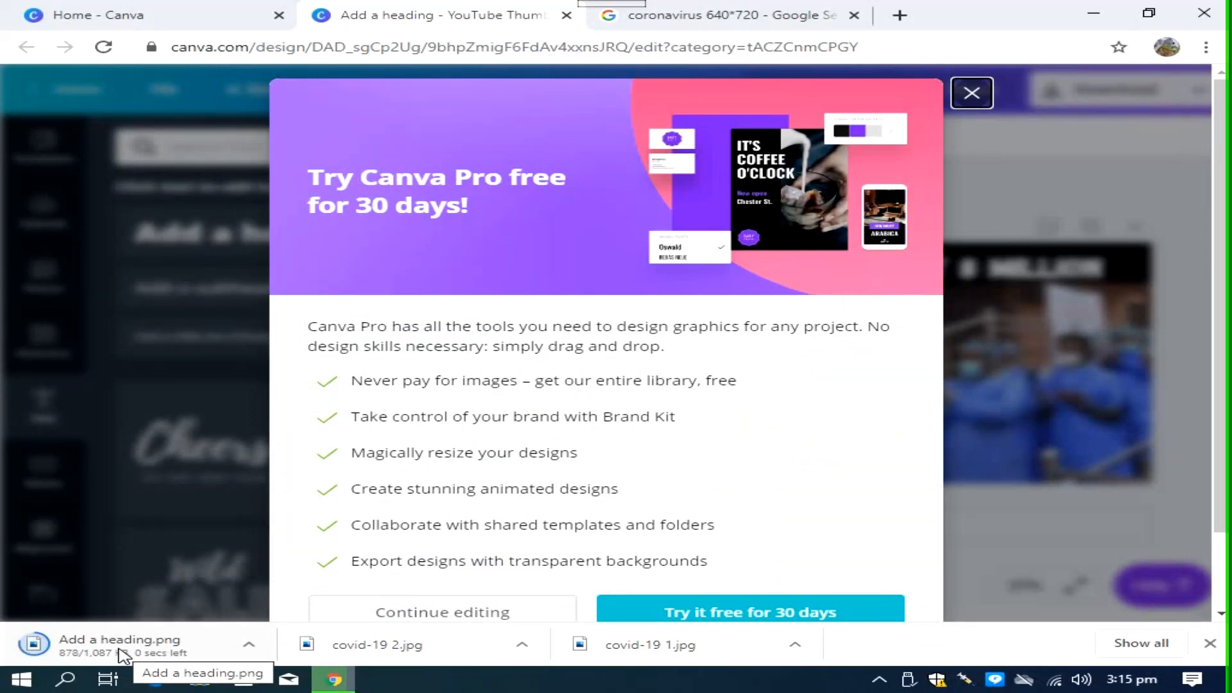
pyautogui.click(972, 98)
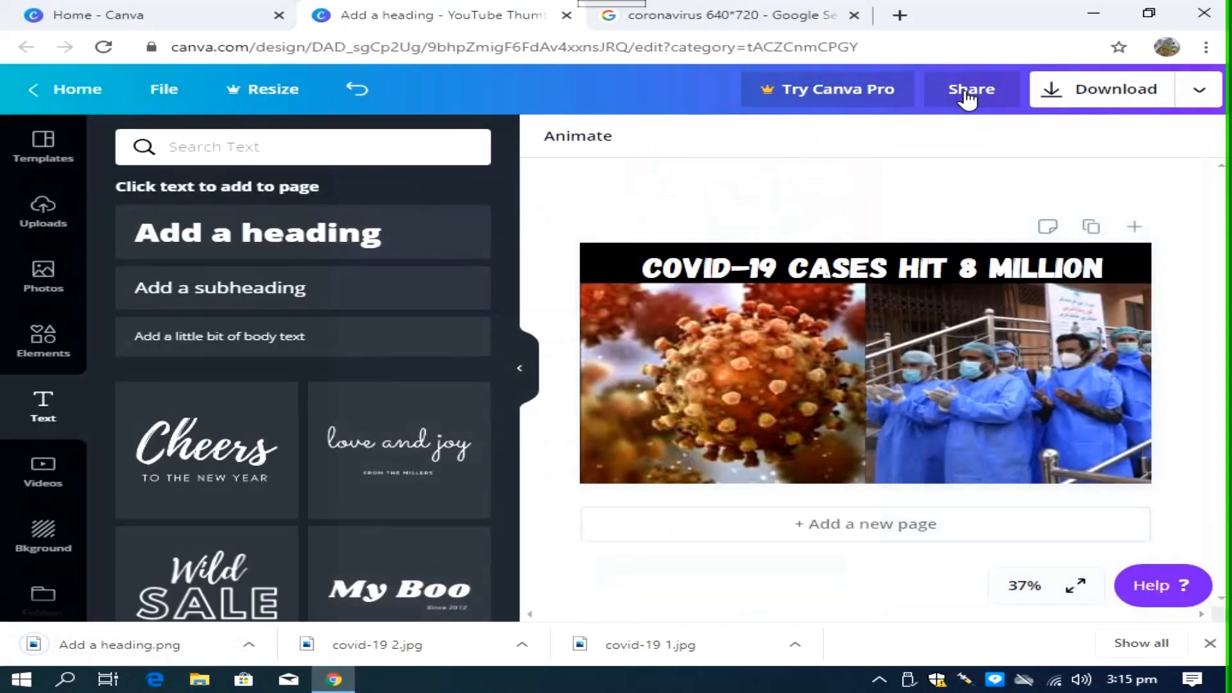